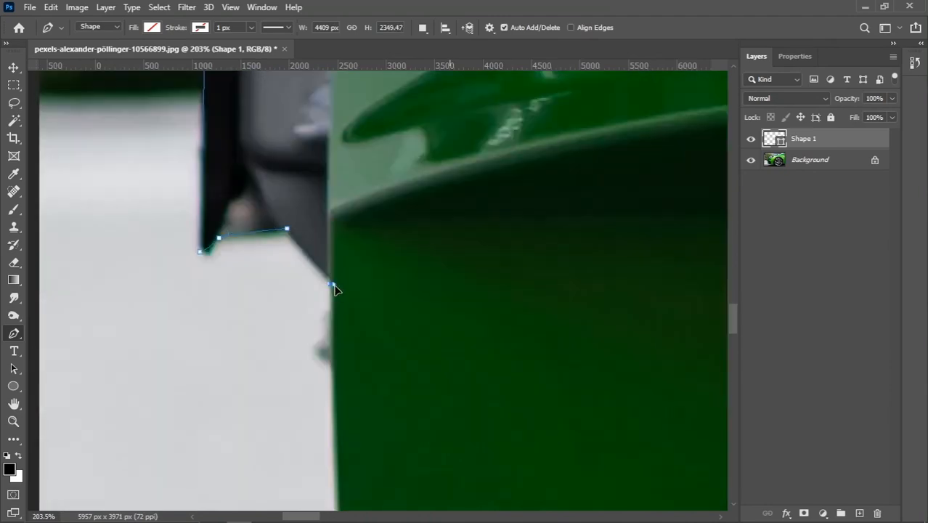
# Step: Trace the front bumper's edge with the Pen tool, from beneath the number plate down and along the lower lip
pyautogui.moveTo(330, 435); pyautogui.dragTo(319, 213)
pyautogui.click(339, 306)
pyautogui.click(321, 313)
pyautogui.click(305, 374)
pyautogui.moveTo(173, 306); pyautogui.dragTo(236, 334)
pyautogui.moveTo(436, 383); pyautogui.dragTo(534, 401)
pyautogui.click(364, 379)
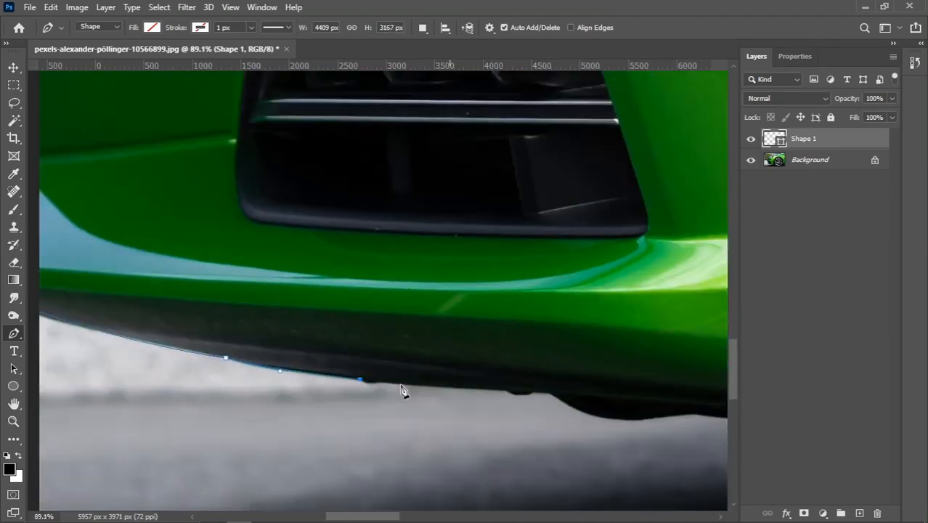
# Step: Continue the Pen path along the bumper's dark underside to the small protrusion near its rear lower corner
pyautogui.click(365, 388)
pyautogui.click(410, 396)
pyautogui.moveTo(435, 389); pyautogui.dragTo(528, 377)
pyautogui.keyDown('alt'); pyautogui.click(435, 389); pyautogui.keyUp('alt')
pyautogui.moveTo(301, 390); pyautogui.dragTo(330, 391)
pyautogui.moveTo(427, 389); pyautogui.dragTo(466, 390)
pyautogui.keyDown('alt'); pyautogui.click(427, 390); pyautogui.keyUp('alt')
pyautogui.click(520, 391)
pyautogui.click(524, 397)
pyautogui.moveTo(539, 415); pyautogui.dragTo(560, 414)
pyautogui.keyDown('alt'); pyautogui.click(540, 414); pyautogui.keyUp('alt')
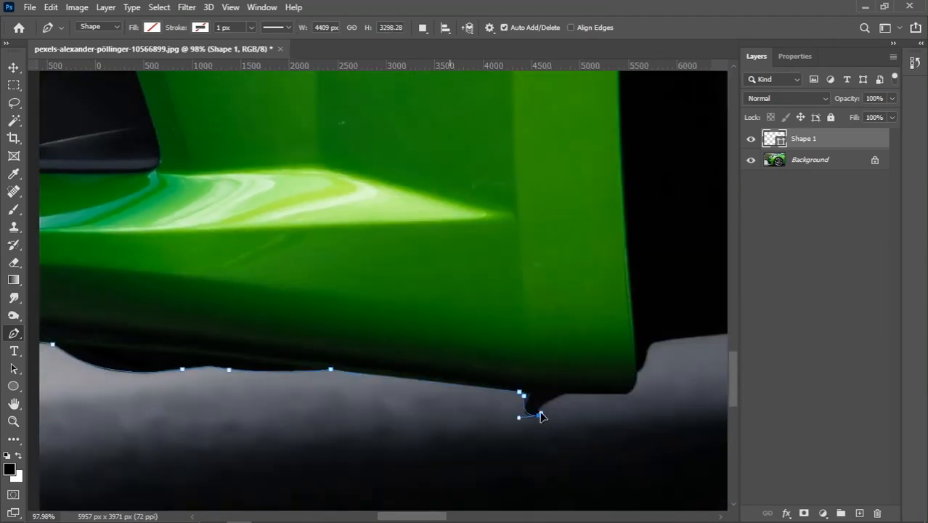
# Step: Extend the Pen path around the bumper's rear lower corner and across the wheel arch gap to the front tyre
pyautogui.click(556, 390)
pyautogui.moveTo(588, 375); pyautogui.dragTo(597, 373)
pyautogui.moveTo(683, 375); pyautogui.dragTo(393, 360)
pyautogui.keyDown('alt'); pyautogui.click(459, 273); pyautogui.keyUp('alt')
pyautogui.moveTo(499, 254); pyautogui.dragTo(521, 249)
pyautogui.click(679, 236)
pyautogui.click(460, 288)
# Step: Carry the Pen path around the bottom of the tyre and onto the dark underbody edge behind the wheel
pyautogui.moveTo(415, 346)
pyautogui.mouseDown()
pyautogui.moveTo(493, 388)
pyautogui.moveTo(559, 393)
pyautogui.mouseUp()
pyautogui.moveTo(507, 428); pyautogui.dragTo(577, 411)
pyautogui.moveTo(601, 395); pyautogui.dragTo(340, 423)
pyautogui.moveTo(513, 294); pyautogui.dragTo(554, 242)
pyautogui.click(513, 286)
pyautogui.click(557, 292)
pyautogui.click(557, 306)
pyautogui.moveTo(607, 323); pyautogui.dragTo(398, 323)
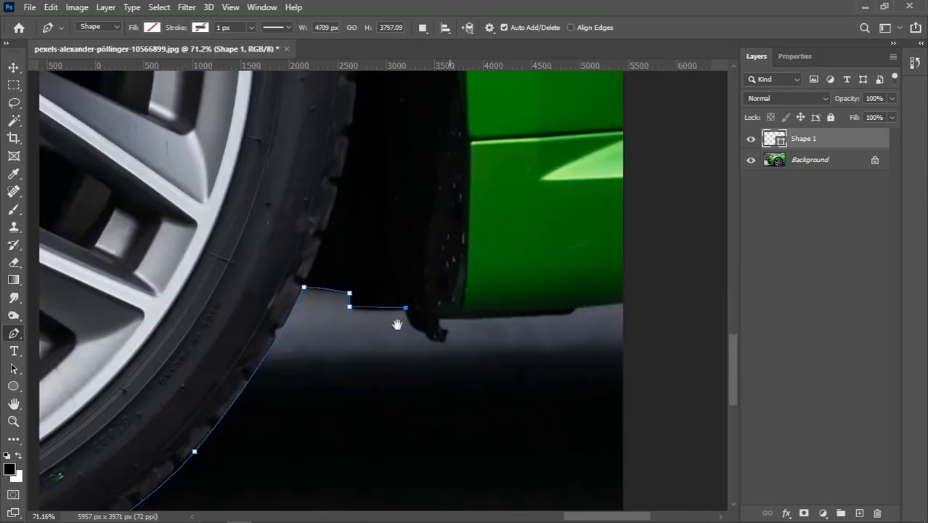
# Step: Finish the car outline along the sill and close the path outside the image's rear and upper edges
pyautogui.click(430, 340)
pyautogui.moveTo(563, 307); pyautogui.dragTo(582, 305)
pyautogui.scroll(-4, 548, 360)
pyautogui.scroll(-6, 598, 361)
pyautogui.scroll(3, 634, 139)
pyautogui.click(630, 126)
pyautogui.click(578, 110)
pyautogui.click(508, 129)
pyautogui.scroll(-4, 592, 114)
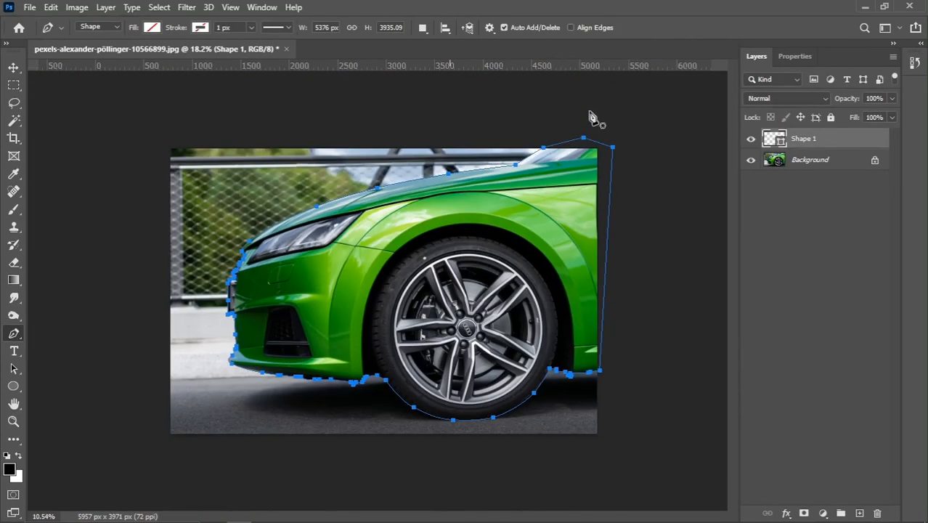
# Step: Turn the closed car path into a selection and hide the Shape 1 layer
pyautogui.scroll(3, 464, 218)
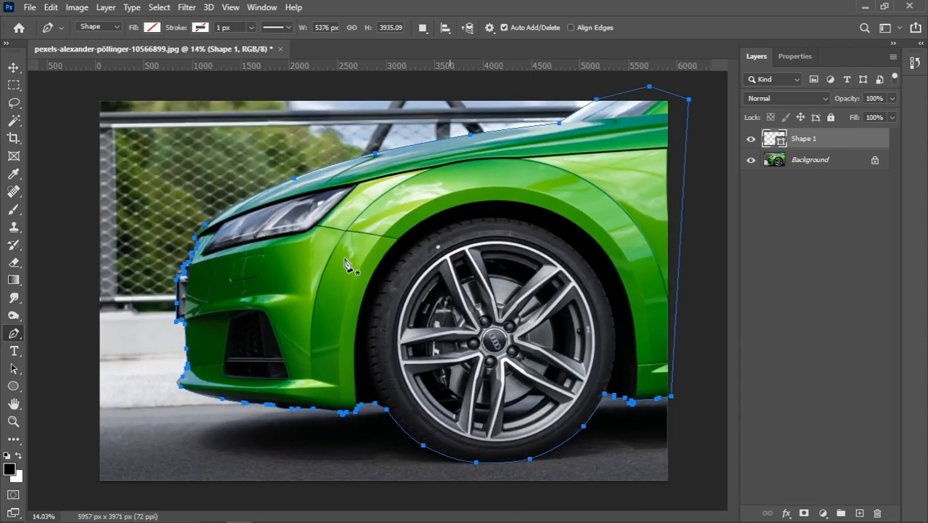
pyautogui.hotkey('ctrl', 'Return')
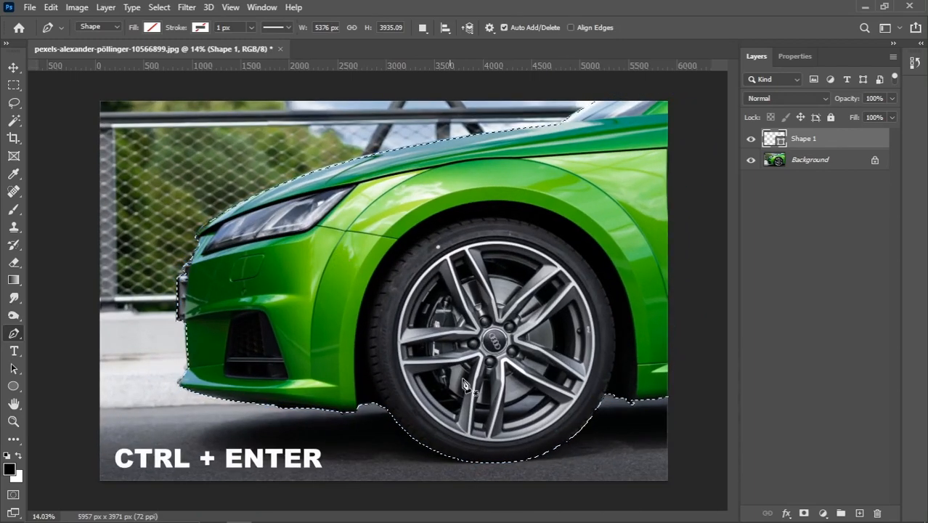
pyautogui.click(751, 138)
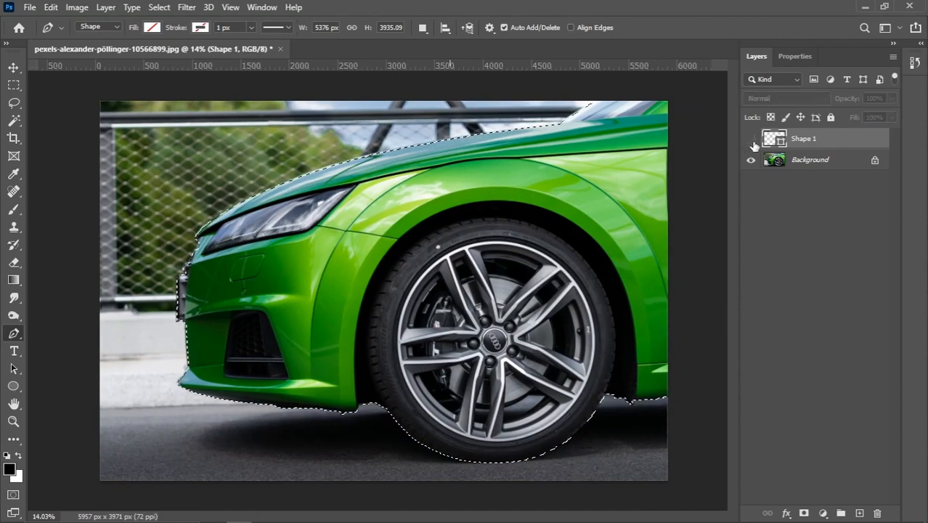
# Step: Duplicate the Background layer, mask the copy with the car selection, and check the cutout without the original behind it
pyautogui.moveTo(808, 163); pyautogui.dragTo(859, 512)
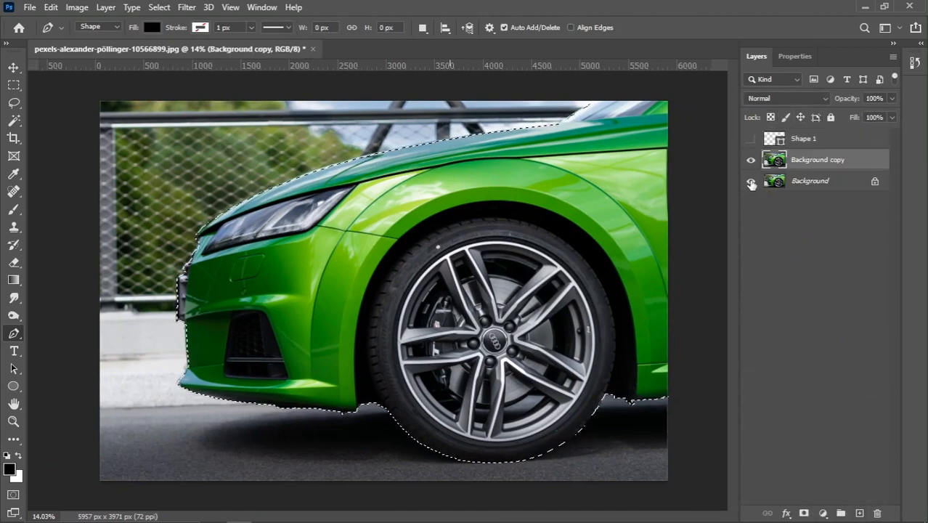
pyautogui.click(804, 512)
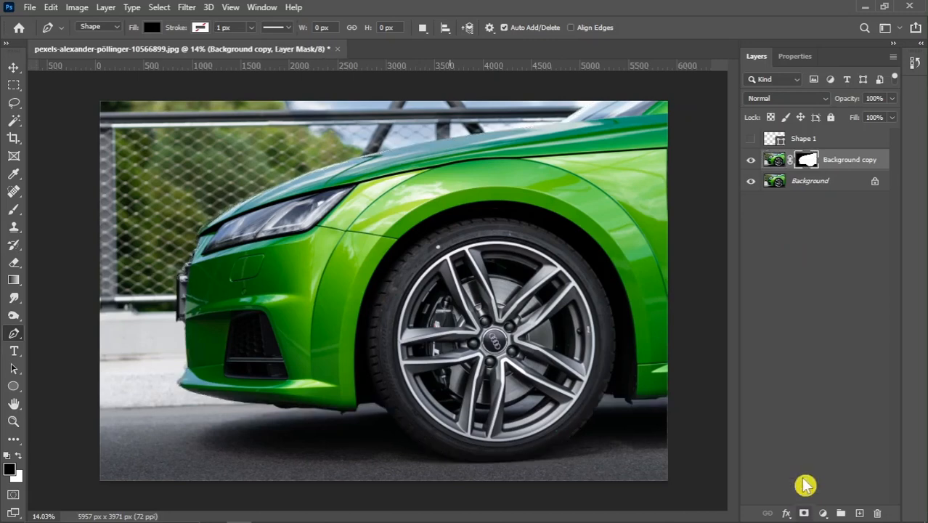
pyautogui.click(752, 181)
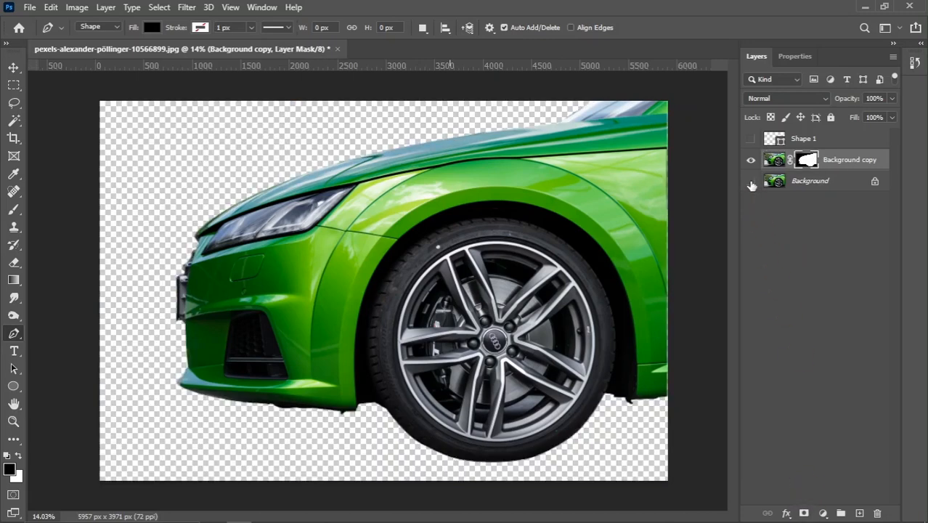
pyautogui.click(752, 183)
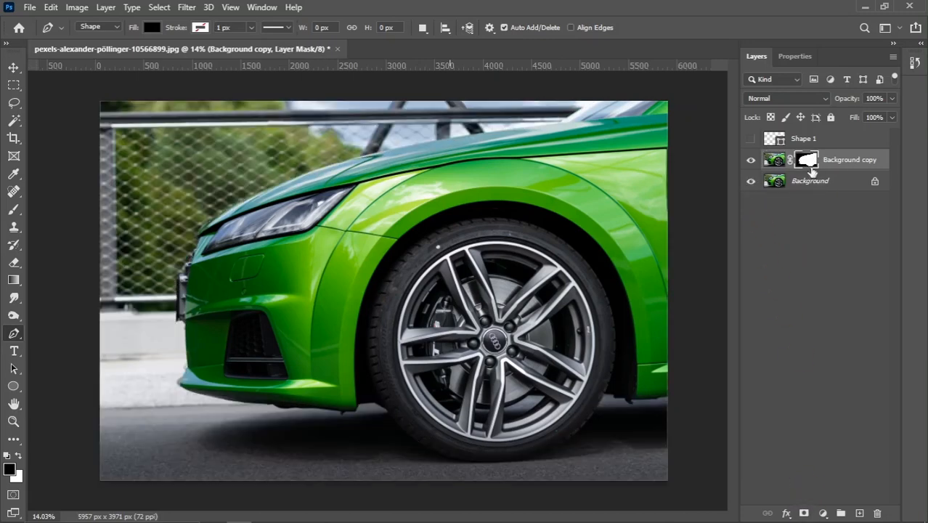
# Step: Convert the masked Background copy layer to a smart object
pyautogui.rightClick(839, 161)
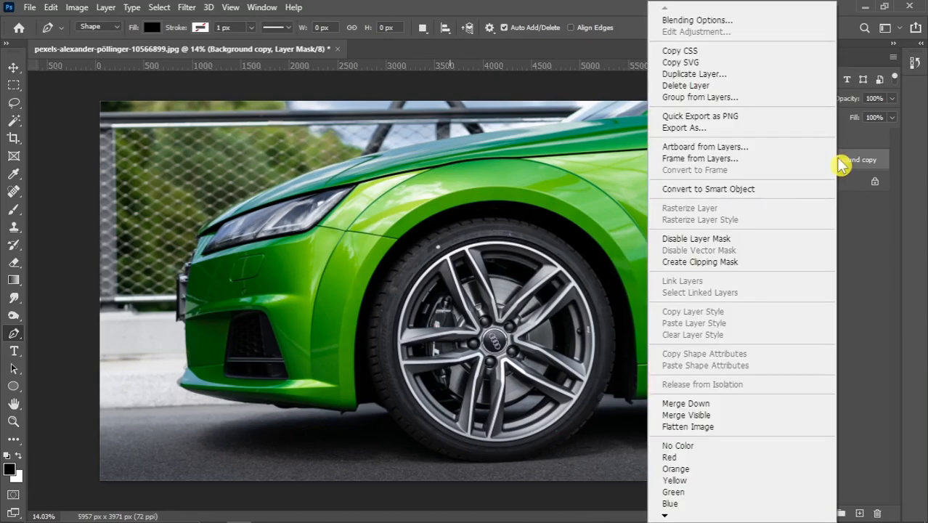
pyautogui.click(730, 188)
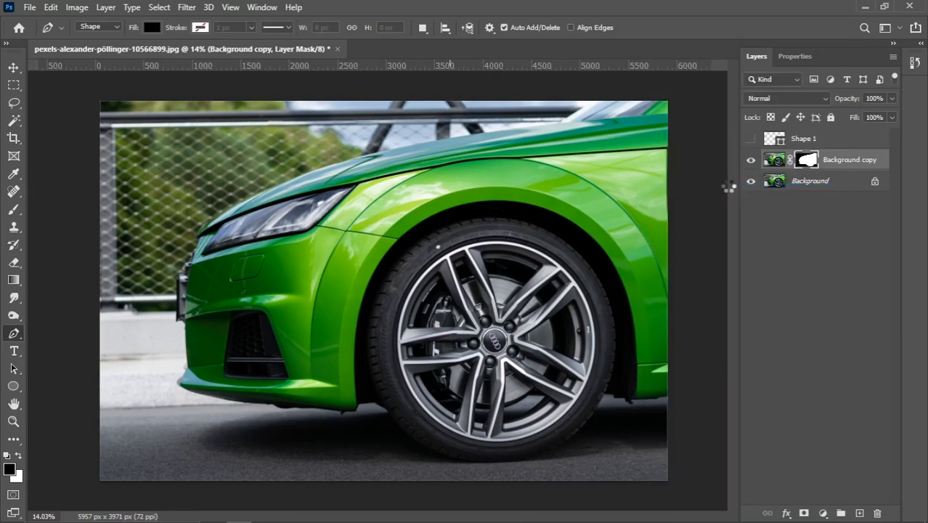
pyautogui.click(752, 181)
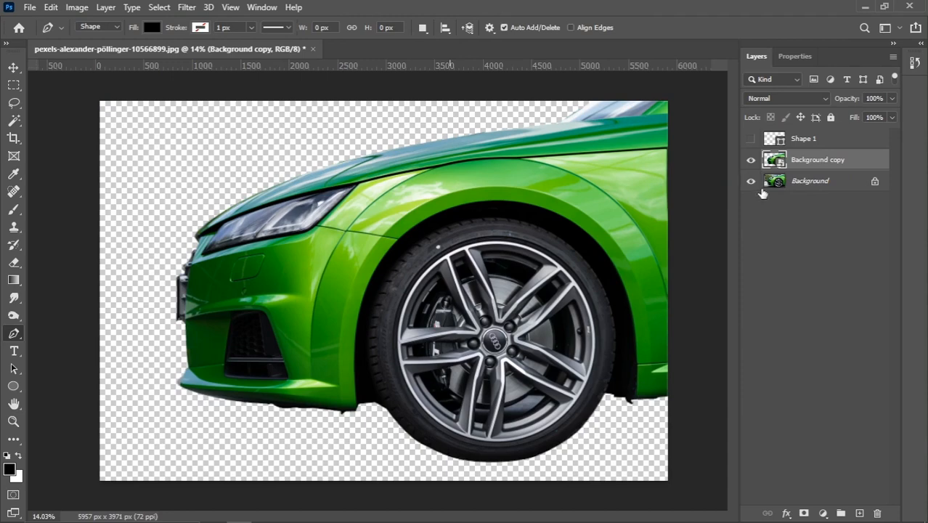
# Step: Select the pixels of the car cutout in Background copy and hide that layer
pyautogui.rightClick(768, 163)
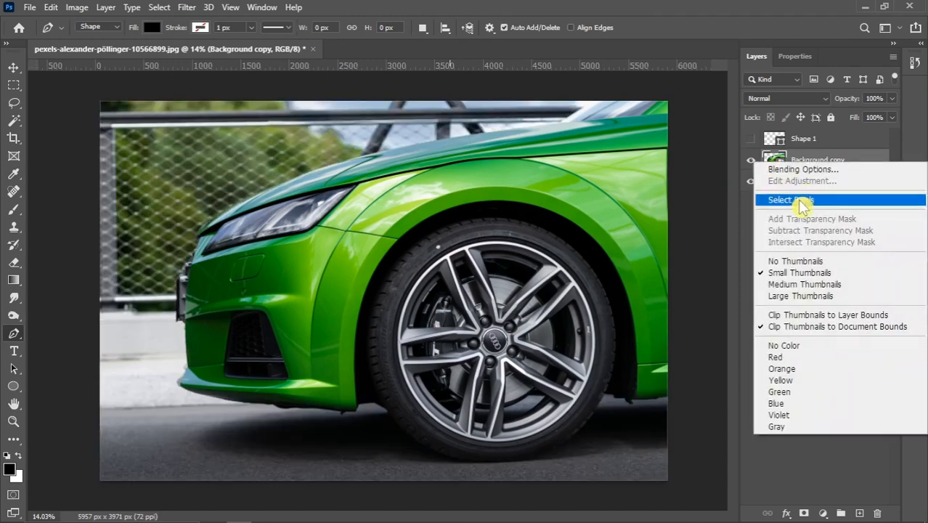
pyautogui.click(790, 200)
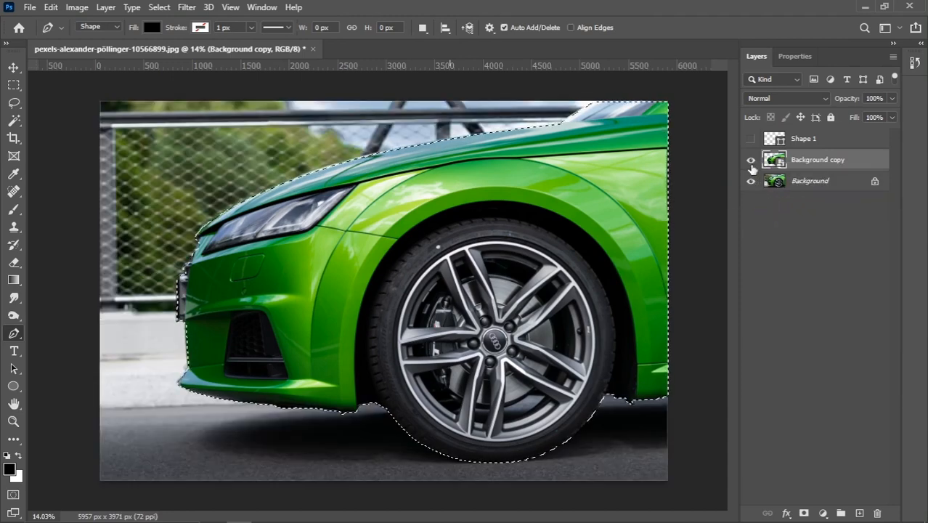
pyautogui.click(751, 160)
# Step: Duplicate the original Background layer again and hide the original
pyautogui.click(806, 186)
pyautogui.moveTo(808, 185); pyautogui.dragTo(859, 512)
pyautogui.click(751, 202)
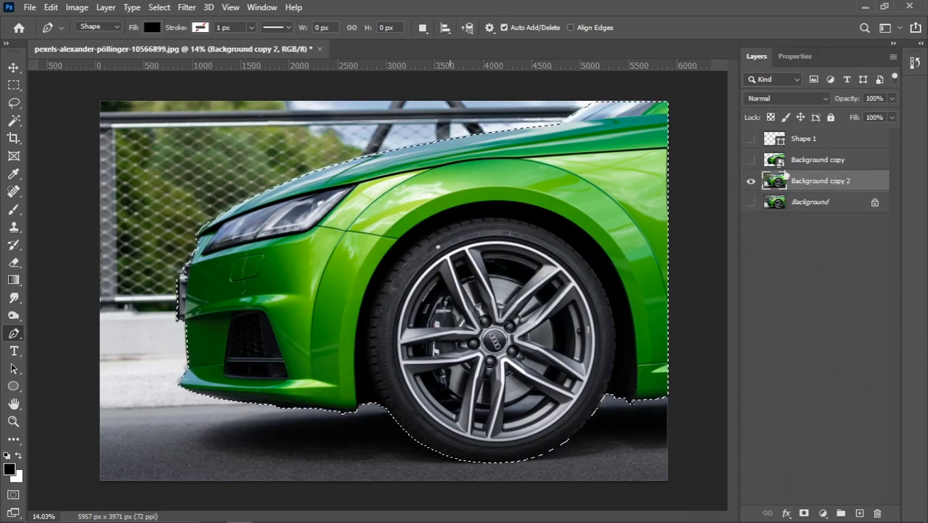
# Step: Expand the car selection by 40 pixels
pyautogui.click(77, 9)
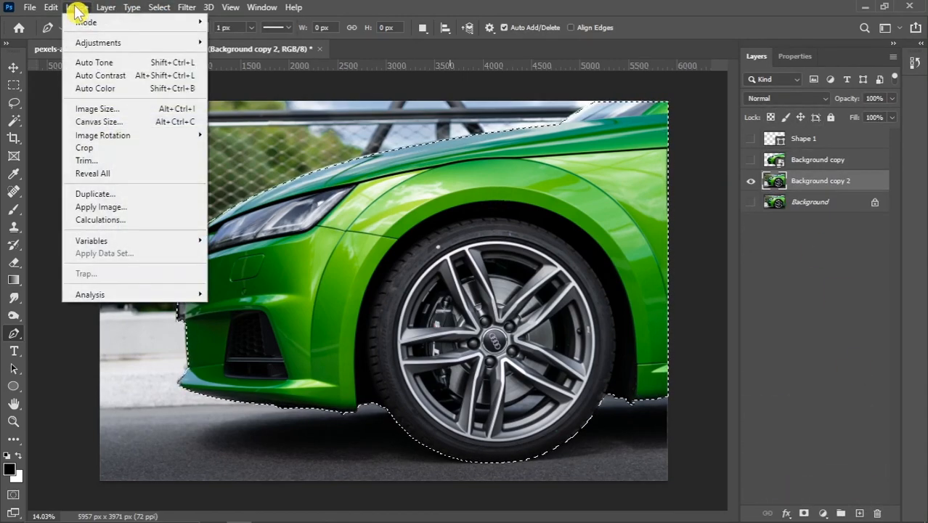
pyautogui.moveTo(218, 213)
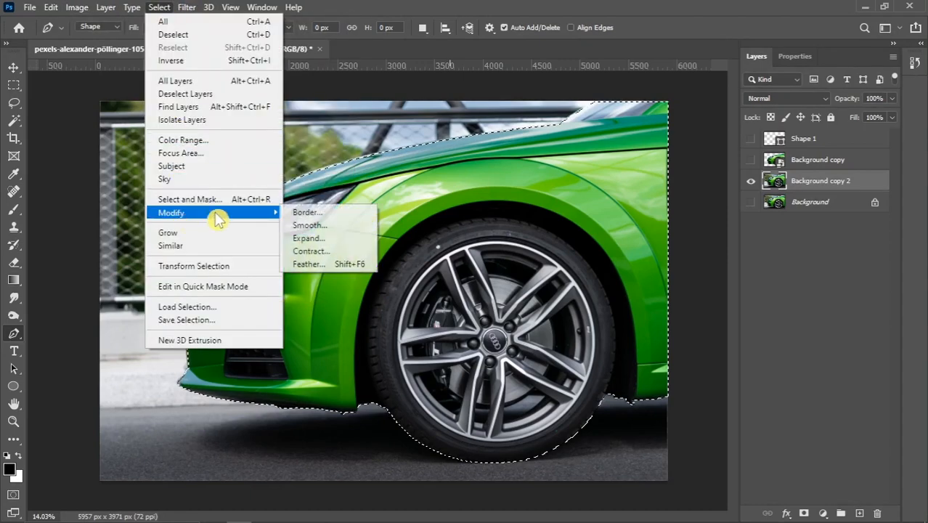
pyautogui.click(318, 237)
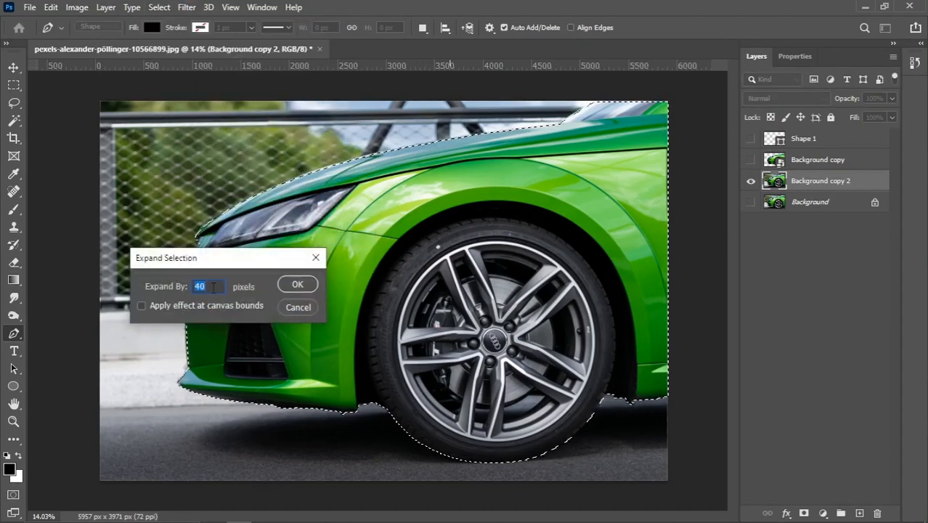
pyautogui.click(294, 285)
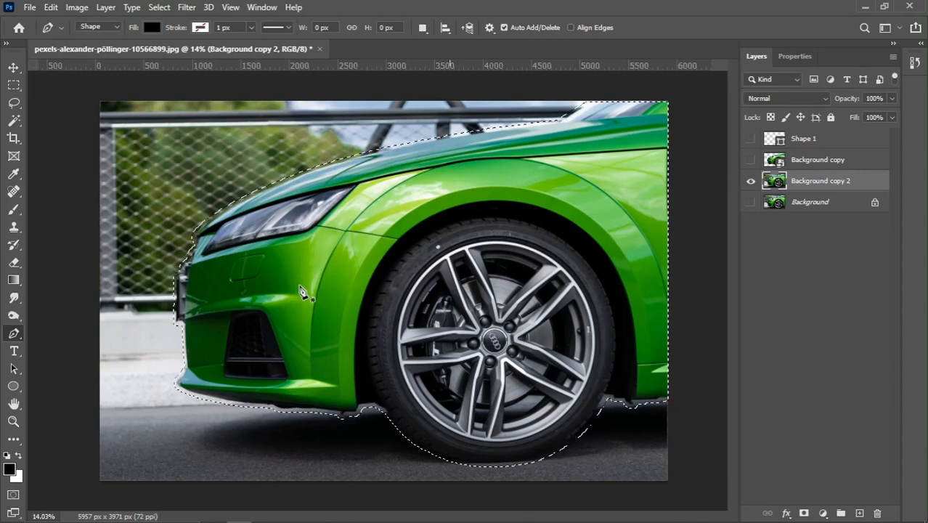
# Step: Replace the car on Background copy 2 with a Content-Aware fill at 100% opacity, and deselect
pyautogui.click(77, 8)
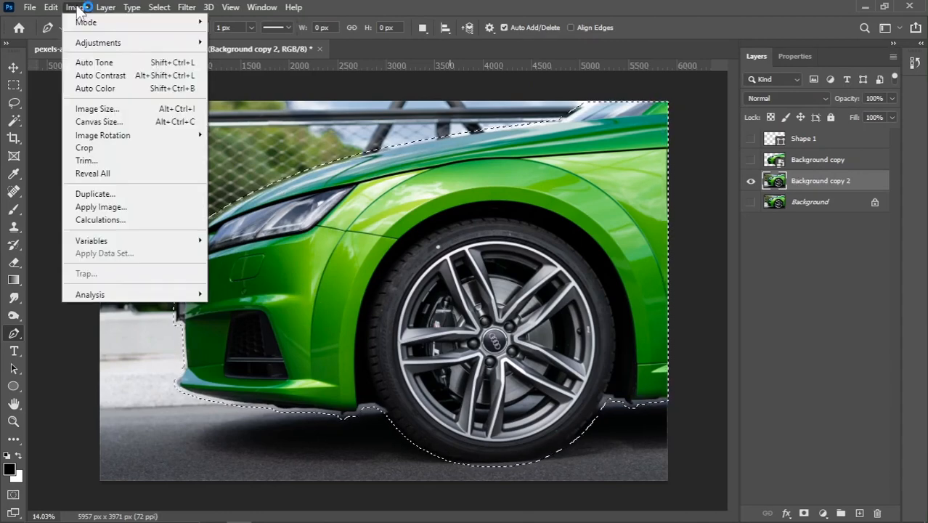
pyautogui.moveTo(52, 8)
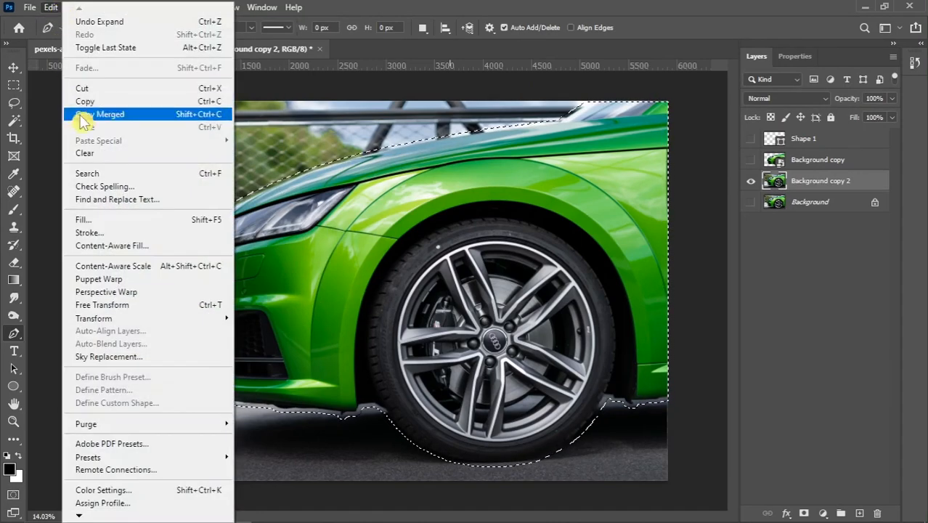
pyautogui.click(102, 221)
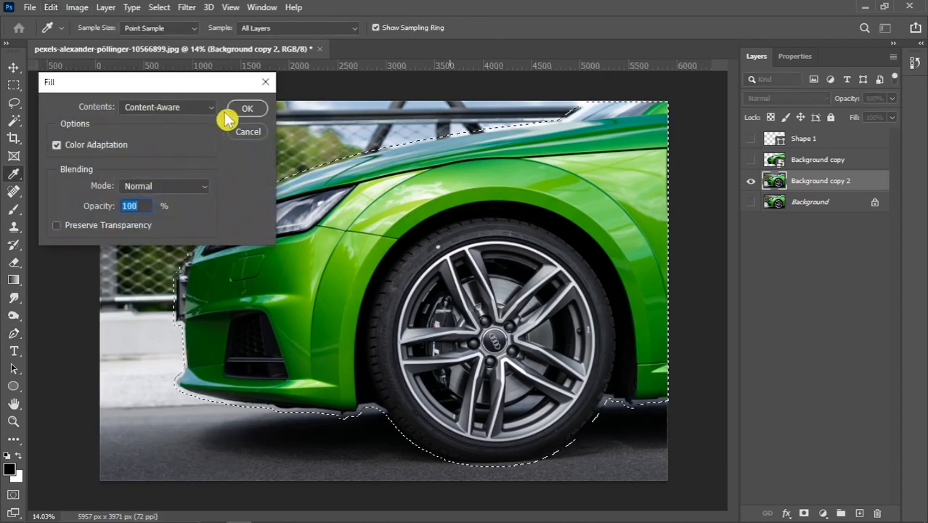
pyautogui.click(187, 109)
pyautogui.click(187, 109)
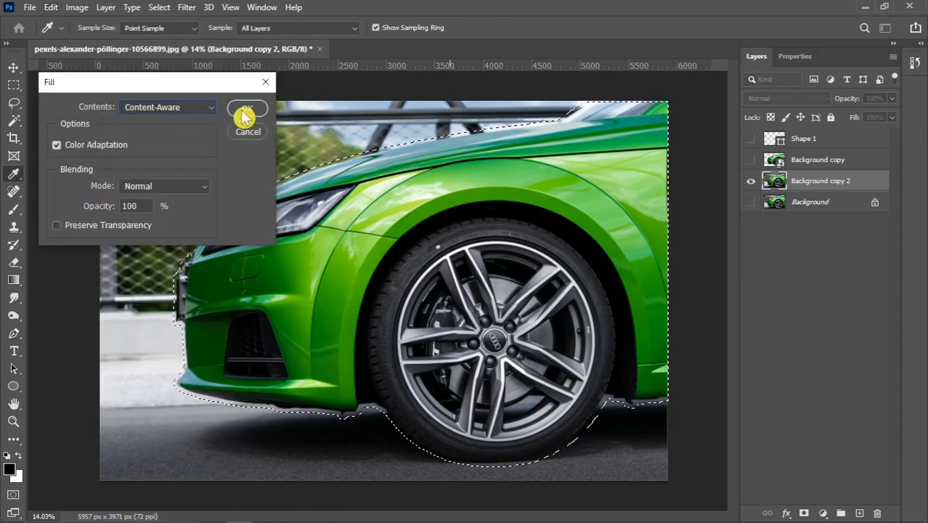
pyautogui.click(247, 108)
pyautogui.press('p')
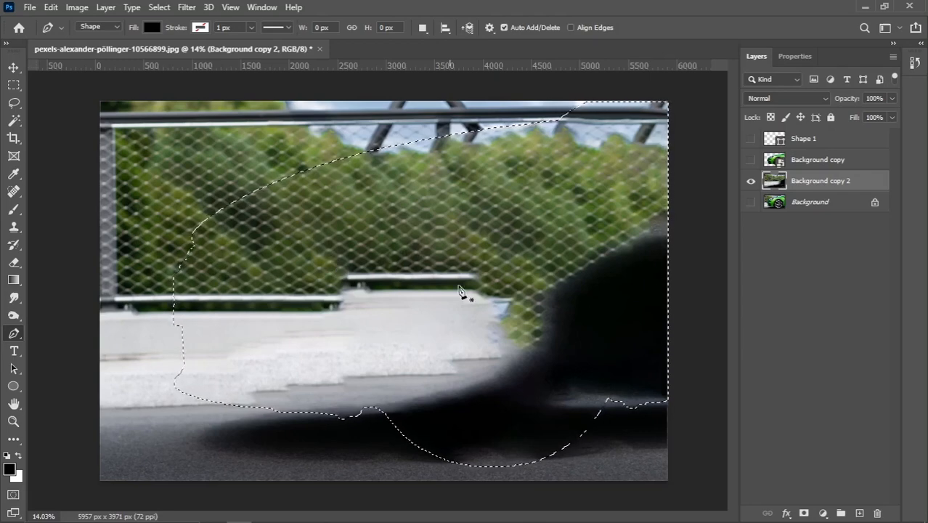
pyautogui.hotkey('ctrl', 'd')
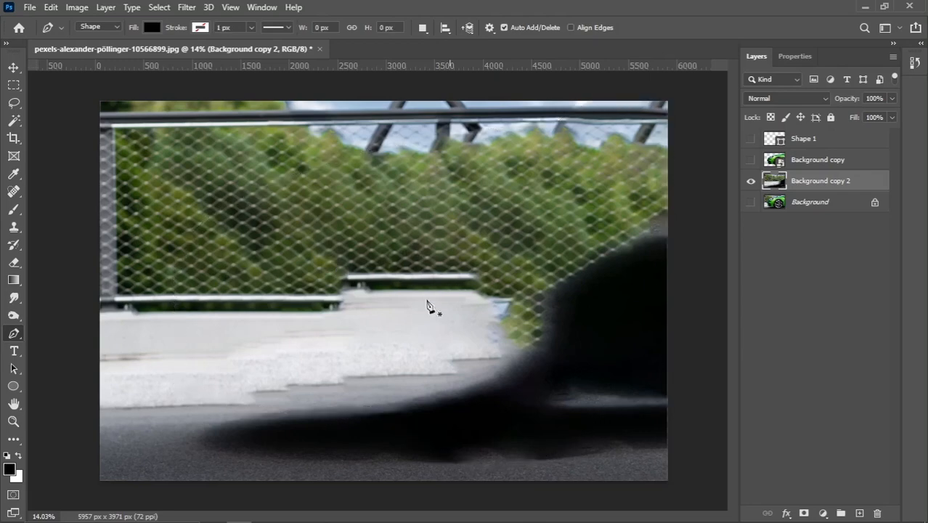
pyautogui.click(751, 160)
pyautogui.click(751, 161)
# Step: Cover the car's dark shadow on Background copy 2 with cloned asphalt using the Clone Stamp, and show the car cutout layer
pyautogui.click(15, 231)
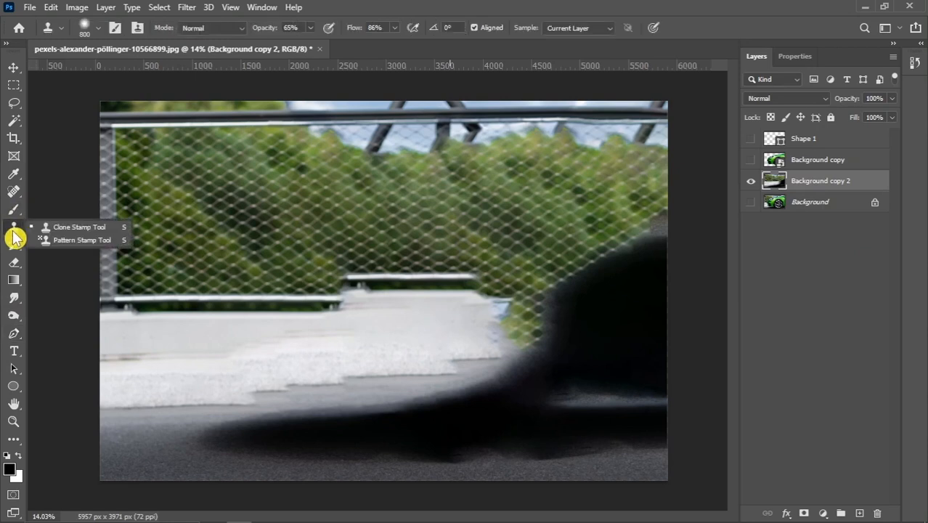
pyautogui.click(69, 228)
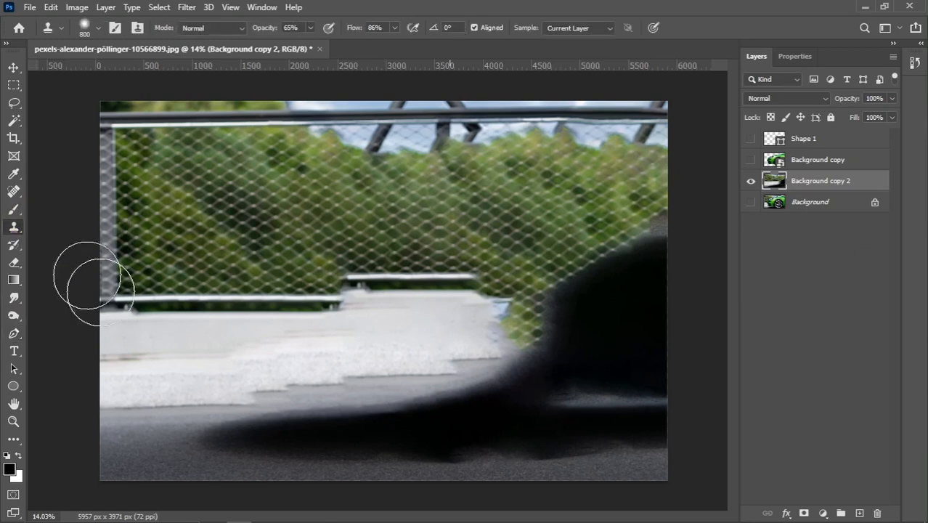
pyautogui.keyDown('alt'); pyautogui.click(157, 445); pyautogui.keyUp('alt')
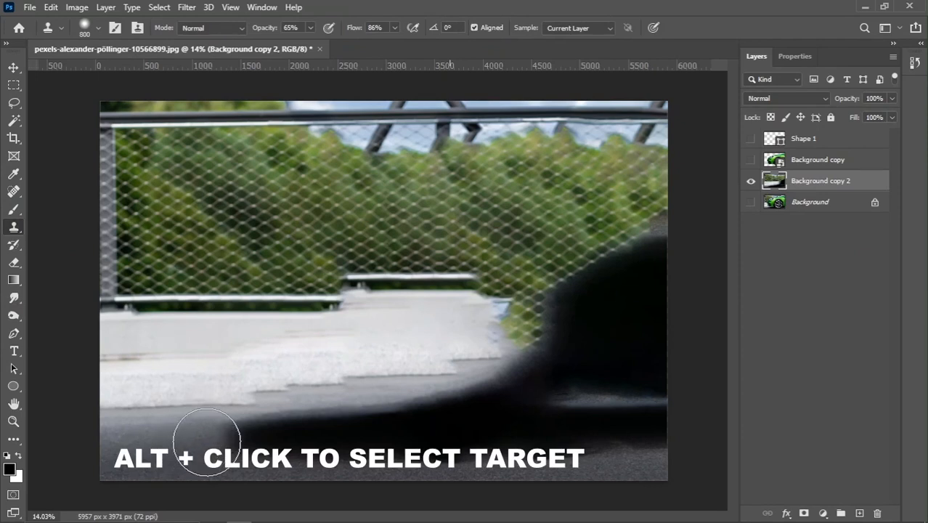
pyautogui.moveTo(209, 441)
pyautogui.mouseDown()
pyautogui.moveTo(415, 447)
pyautogui.moveTo(300, 447)
pyautogui.moveTo(338, 435)
pyautogui.moveTo(476, 446)
pyautogui.moveTo(653, 440)
pyautogui.moveTo(437, 435)
pyautogui.mouseUp()
pyautogui.click(751, 159)
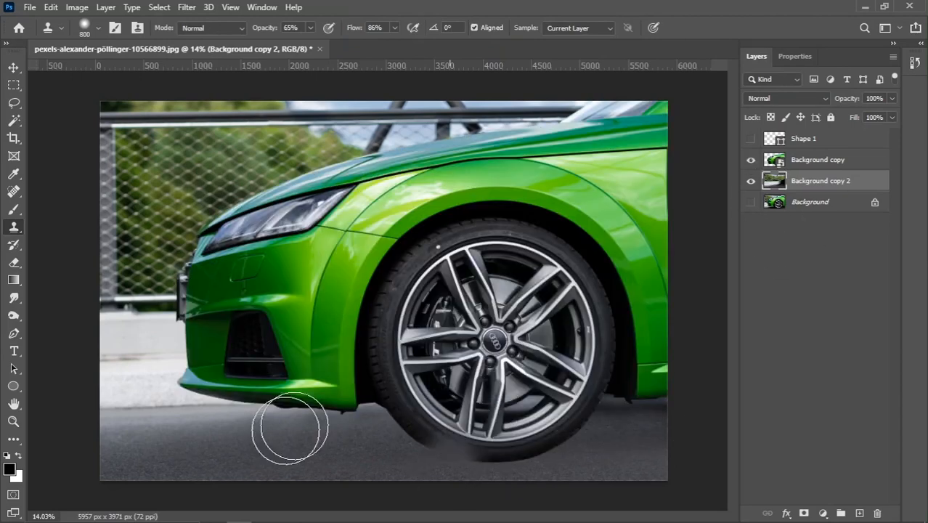
pyautogui.press('v')
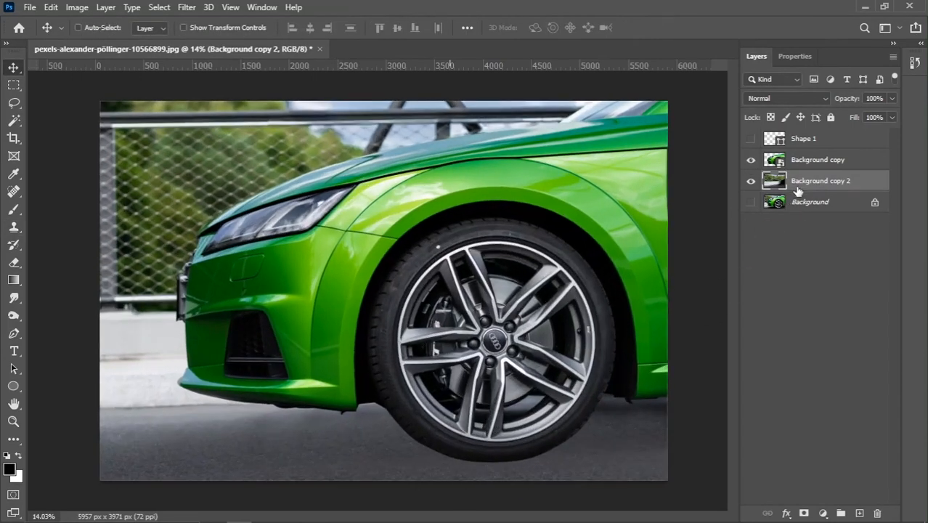
# Step: Start a Path Blur on Background copy 2 and stretch its path nearly horizontally beyond both side edges of the image
pyautogui.click(750, 181)
pyautogui.click(186, 9)
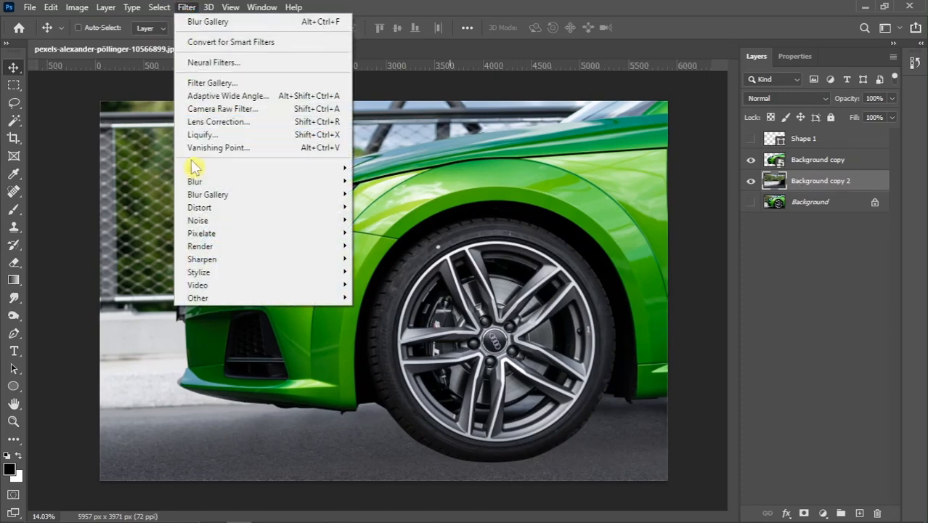
pyautogui.moveTo(197, 193)
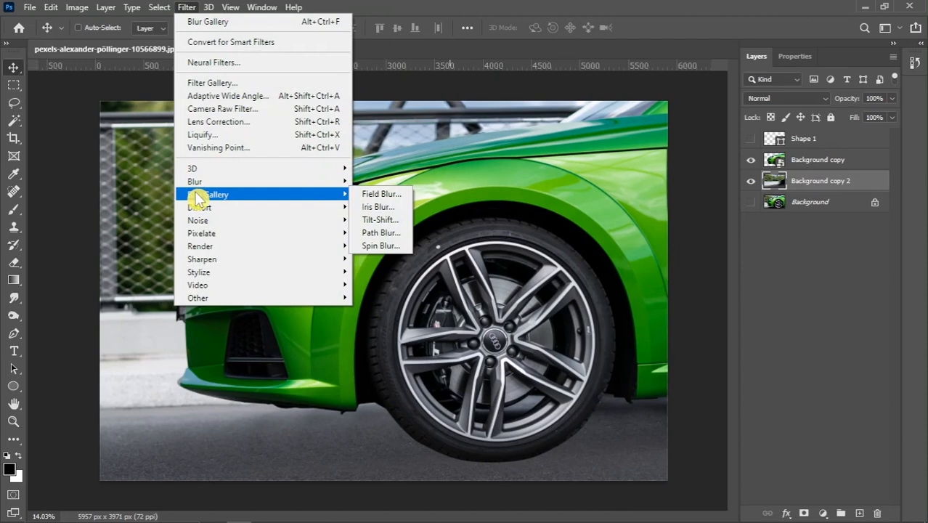
pyautogui.click(378, 232)
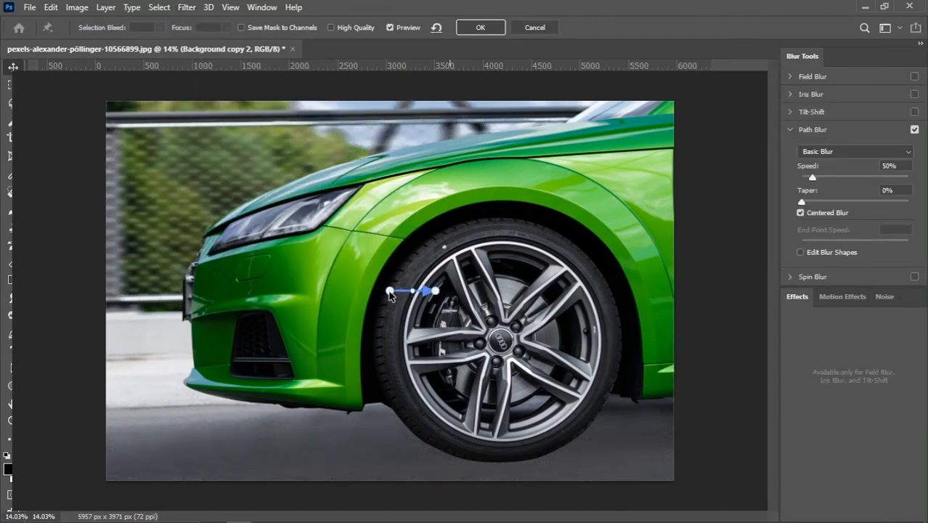
pyautogui.moveTo(239, 294); pyautogui.dragTo(88, 294)
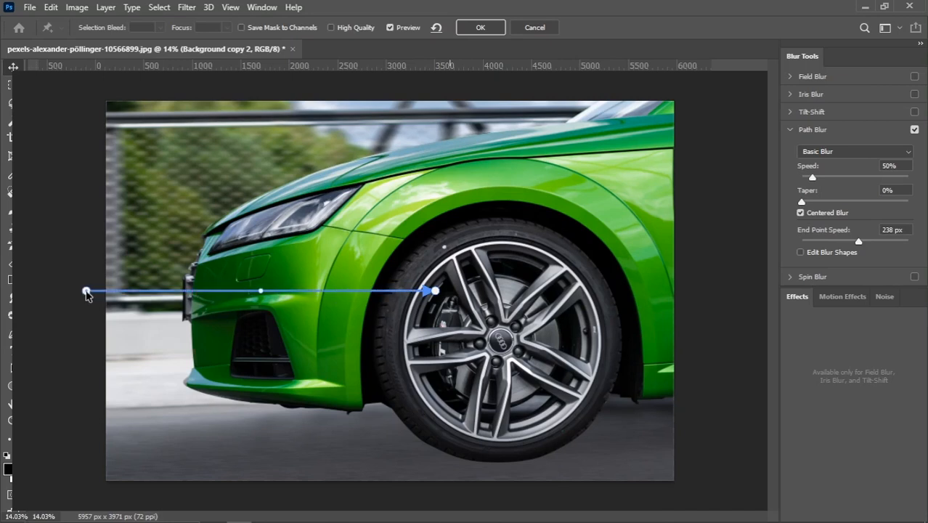
pyautogui.moveTo(436, 292); pyautogui.dragTo(694, 301)
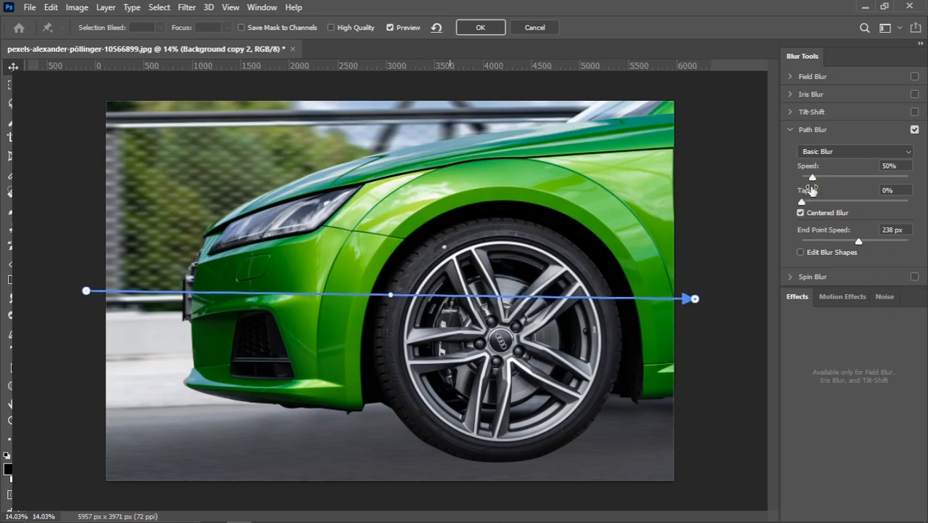
# Step: Set the path blur's speed to 105% and apply it to Background copy 2
pyautogui.moveTo(816, 178); pyautogui.dragTo(825, 178)
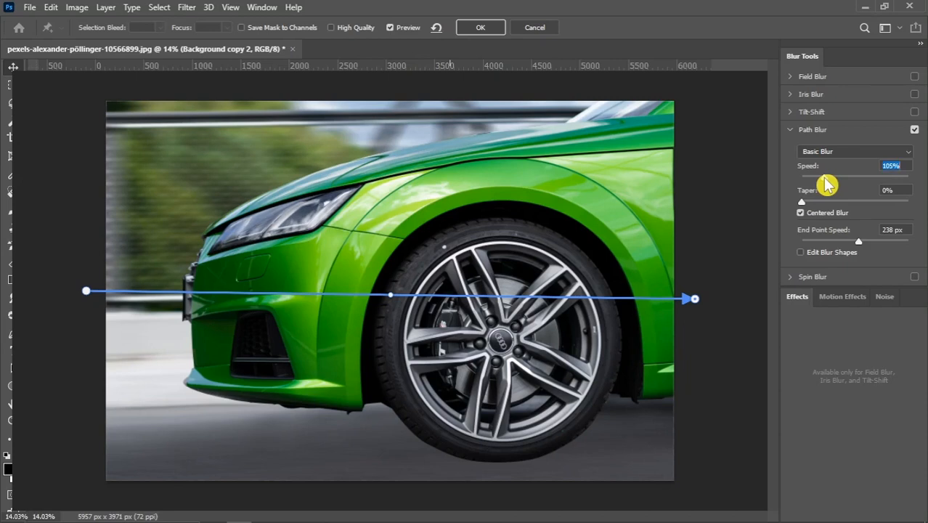
pyautogui.moveTo(825, 182); pyautogui.dragTo(824, 197)
pyautogui.click(478, 29)
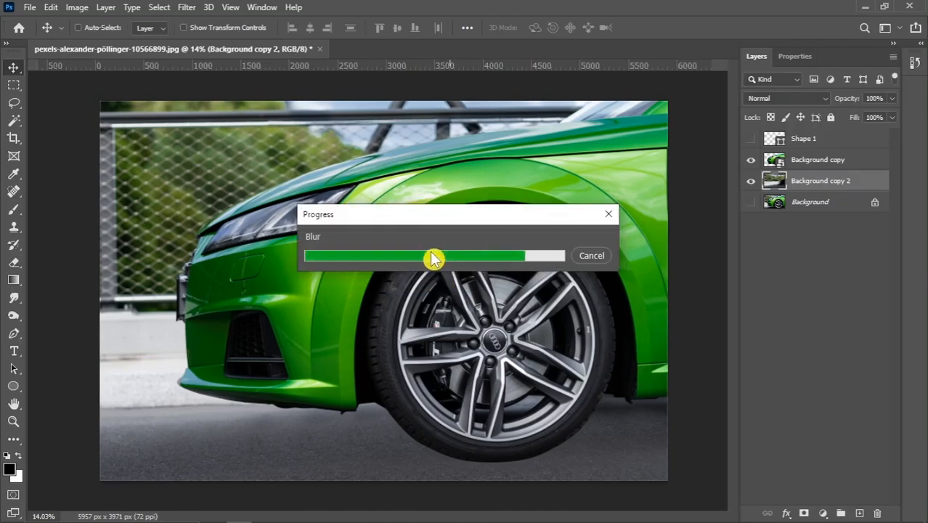
pyautogui.scroll(2, 252, 254)
pyautogui.scroll(-2, 252, 254)
# Step: Show only the original Background layer, hiding Background copy and Background copy 2, and examine the original shadow under the car
pyautogui.click(751, 202)
pyautogui.moveTo(751, 181); pyautogui.dragTo(749, 161)
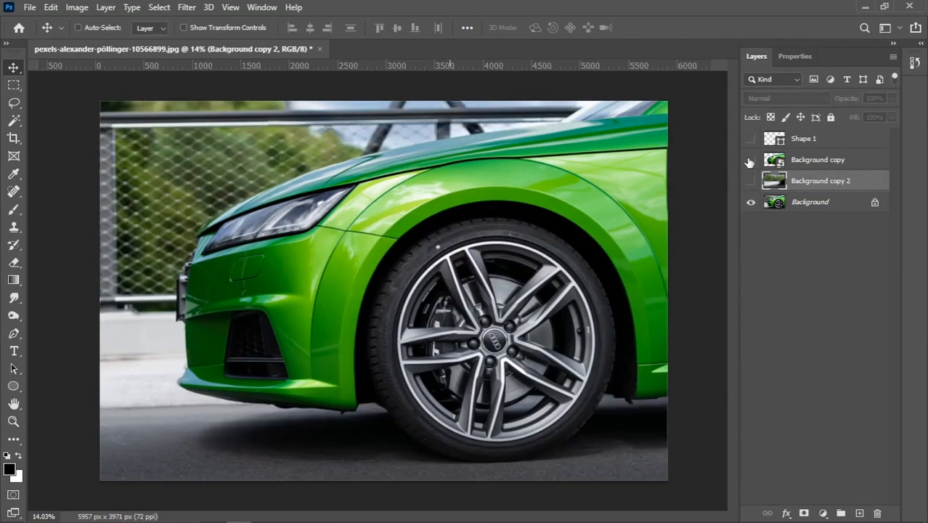
pyautogui.scroll(2, 326, 446)
pyautogui.moveTo(342, 460); pyautogui.dragTo(295, 377)
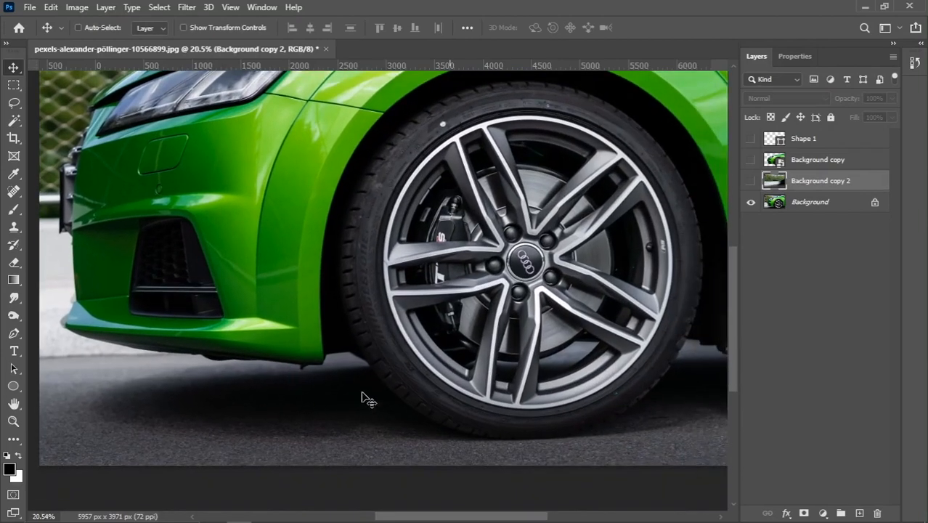
pyautogui.scroll(-2, 353, 414)
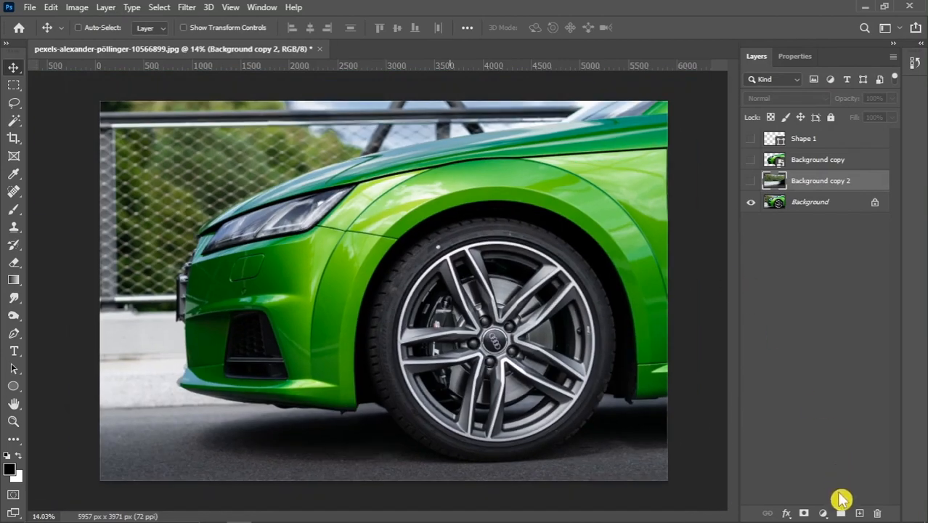
# Step: On a new layer, draw a closed black Pen shape about 5048 by 594 px over the car's ground shadow
pyautogui.click(858, 514)
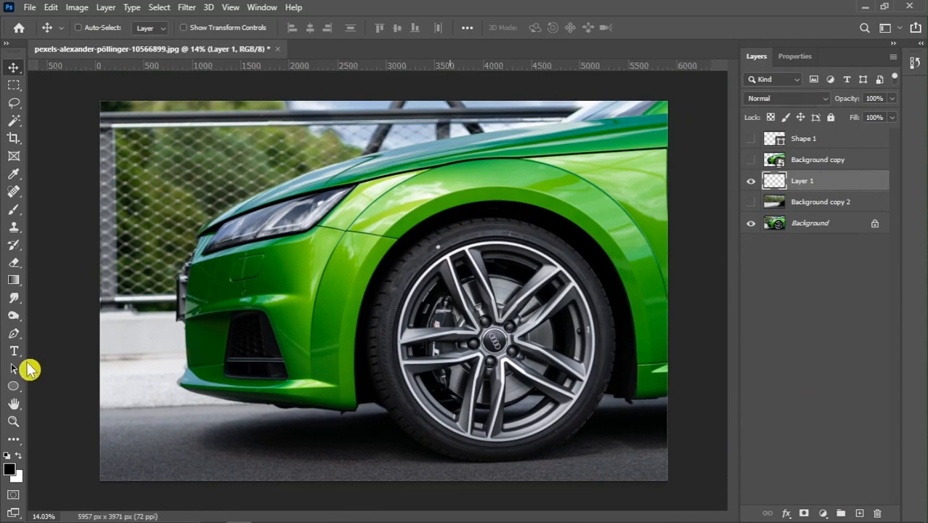
pyautogui.click(14, 336)
pyautogui.scroll(2, 294, 436)
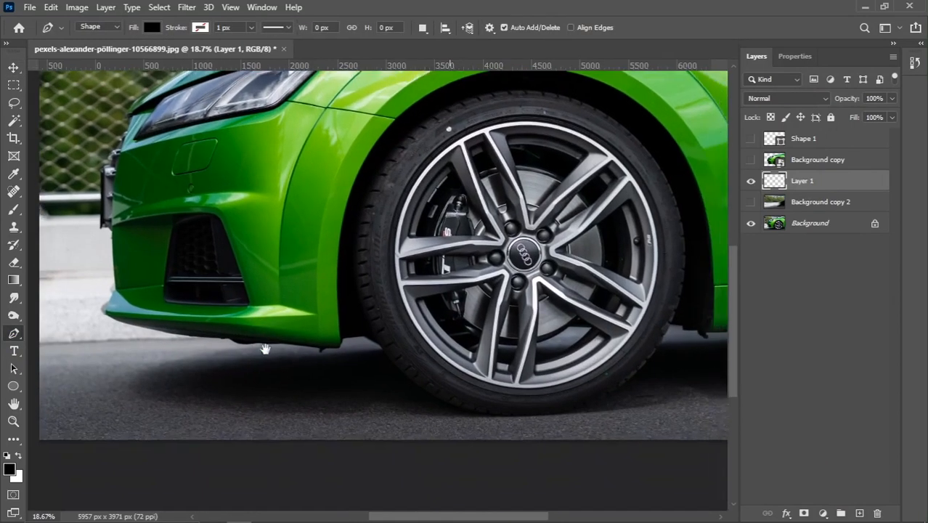
pyautogui.click(428, 340)
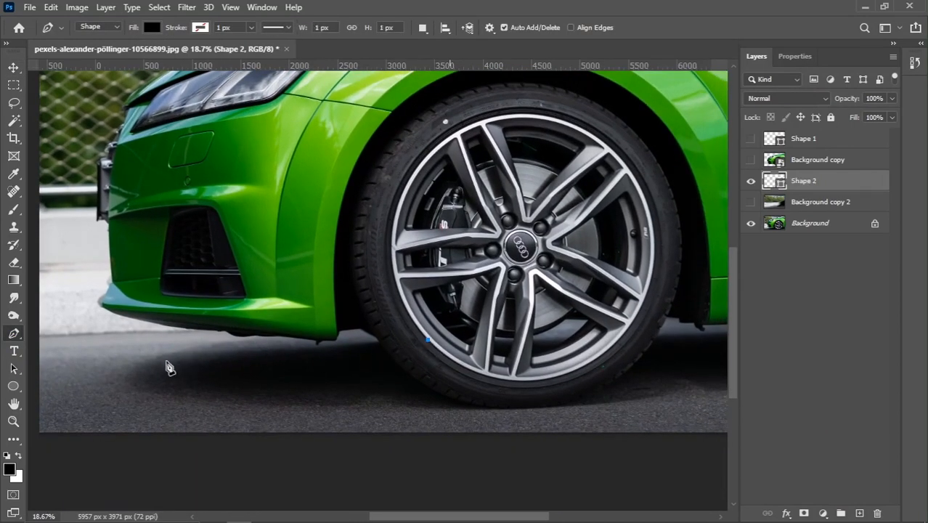
pyautogui.moveTo(137, 375); pyautogui.dragTo(145, 418)
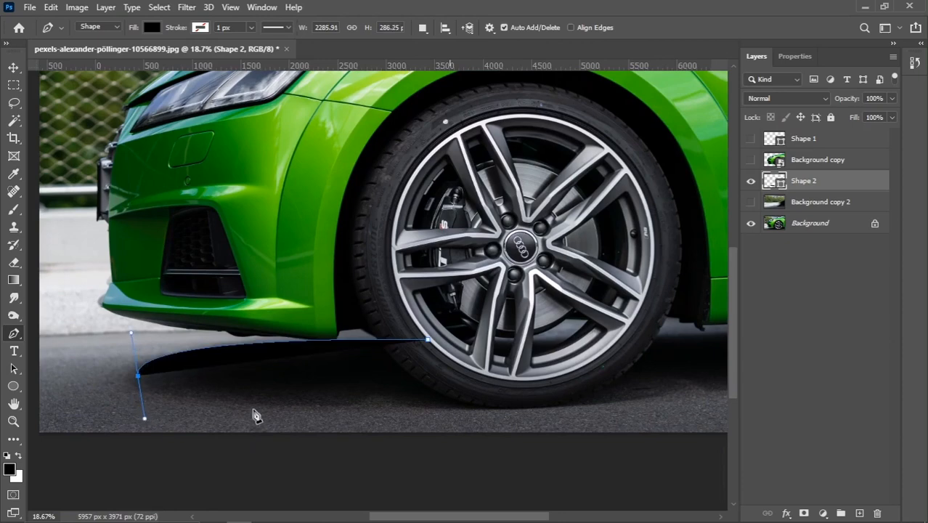
pyautogui.moveTo(348, 403); pyautogui.dragTo(417, 404)
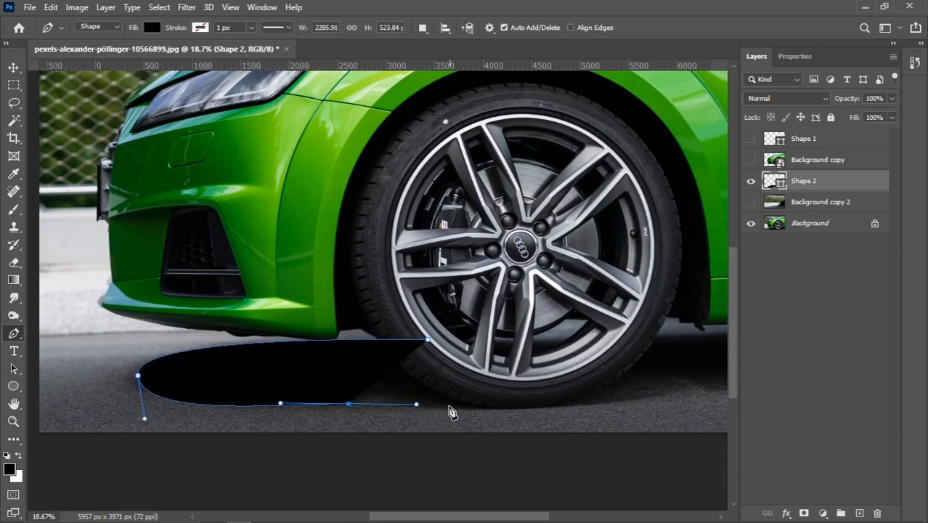
pyautogui.click(475, 410)
pyautogui.hscroll(3, 471, 412)
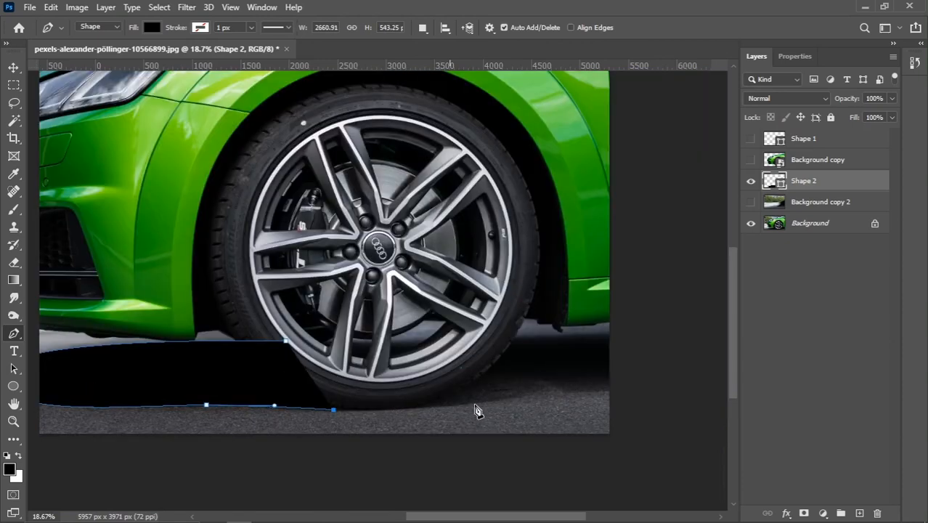
pyautogui.click(490, 403)
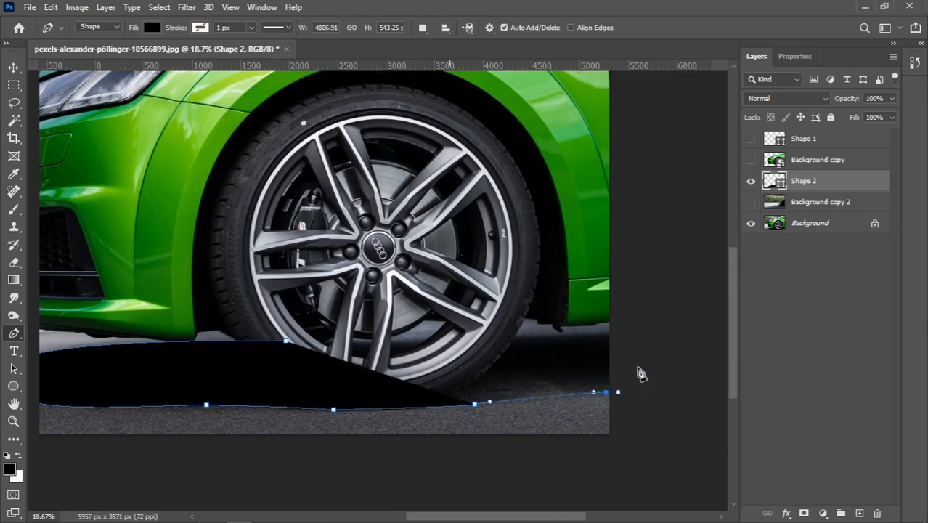
pyautogui.moveTo(613, 335); pyautogui.dragTo(592, 324)
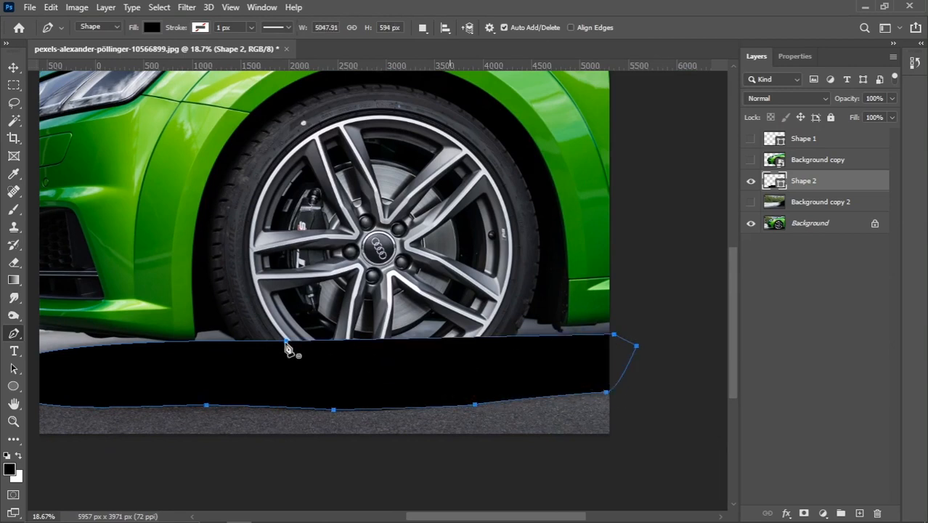
pyautogui.click(112, 29)
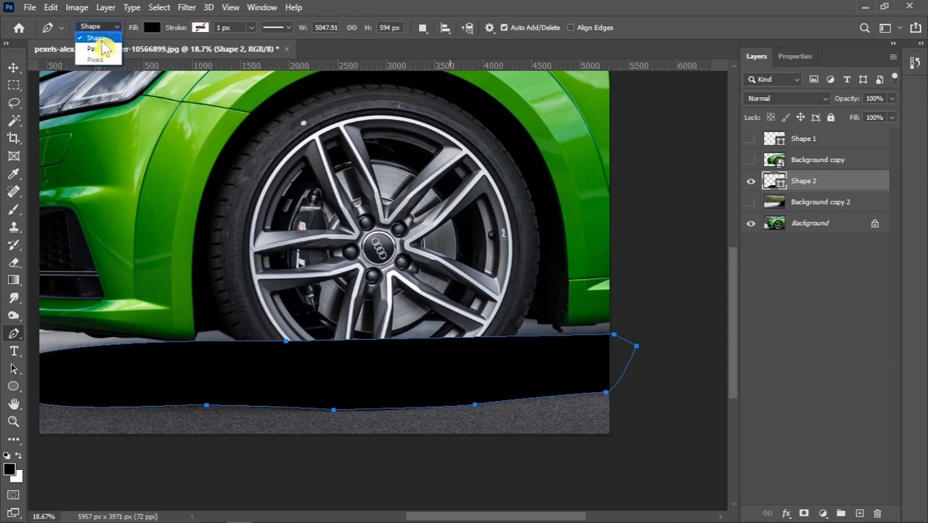
pyautogui.click(96, 37)
pyautogui.moveTo(342, 329); pyautogui.dragTo(393, 330)
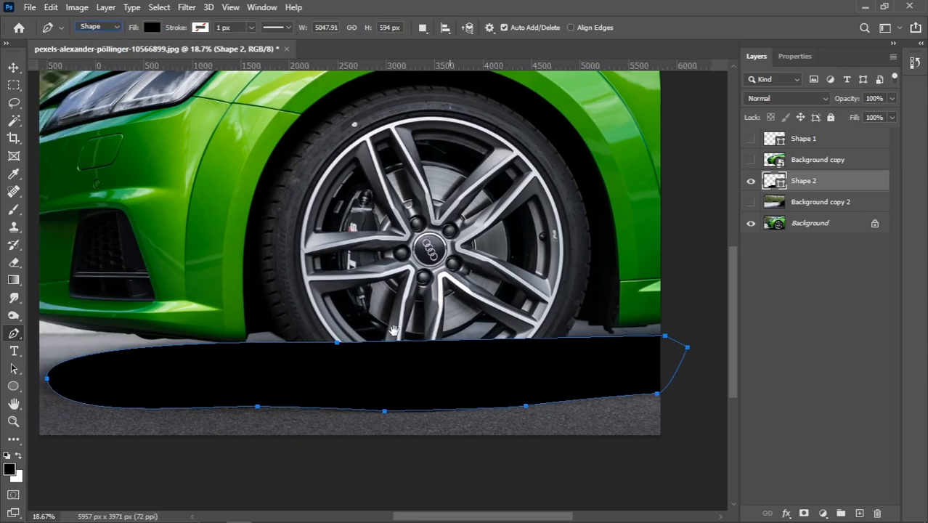
pyautogui.click(13, 68)
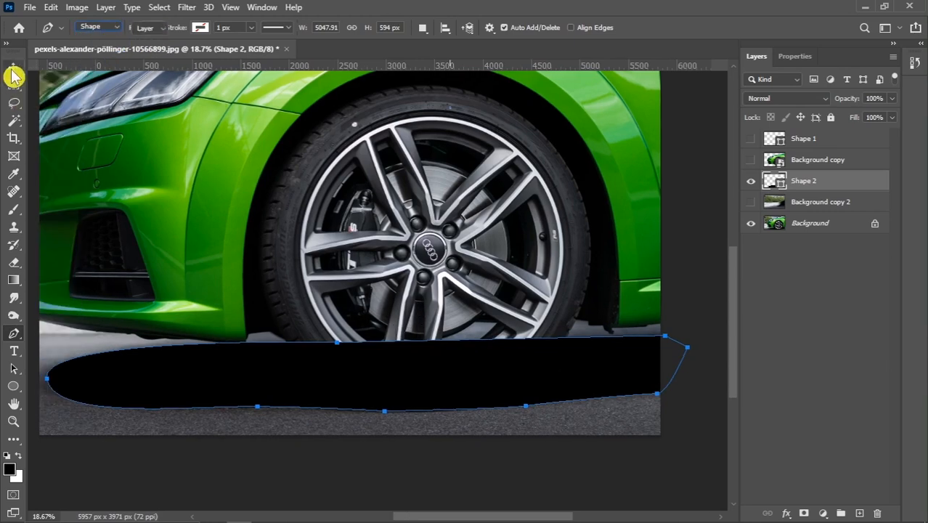
pyautogui.scroll(-2, 456, 361)
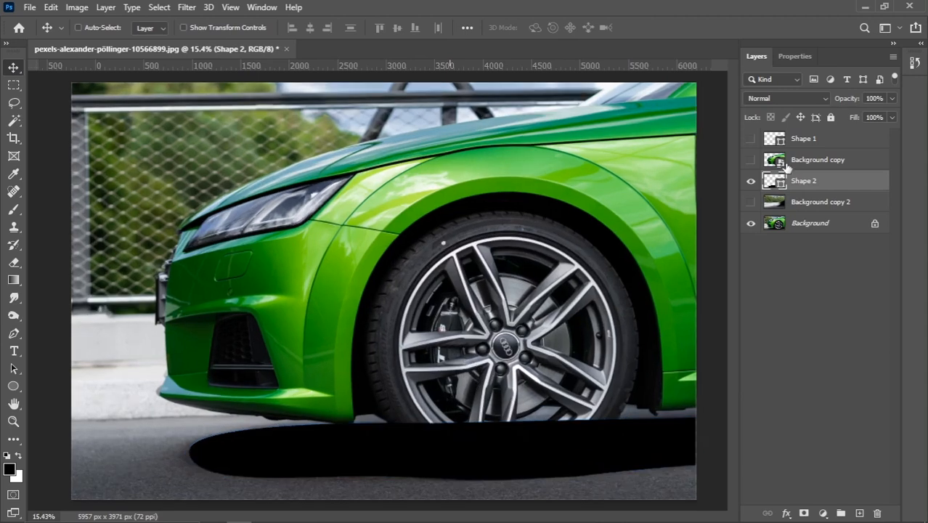
# Step: Hide the original Background layer and show the blurred Background copy 2 and the car cutout
pyautogui.click(752, 224)
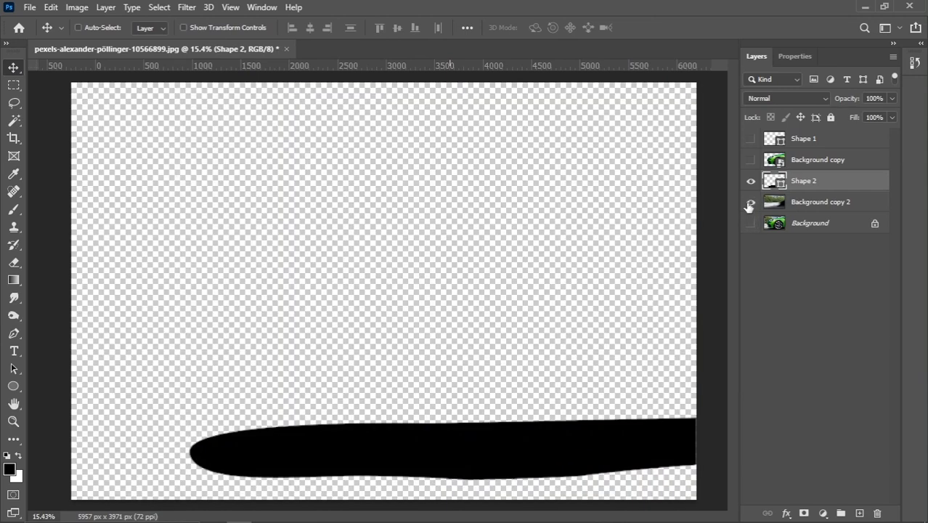
pyautogui.click(750, 202)
pyautogui.click(751, 159)
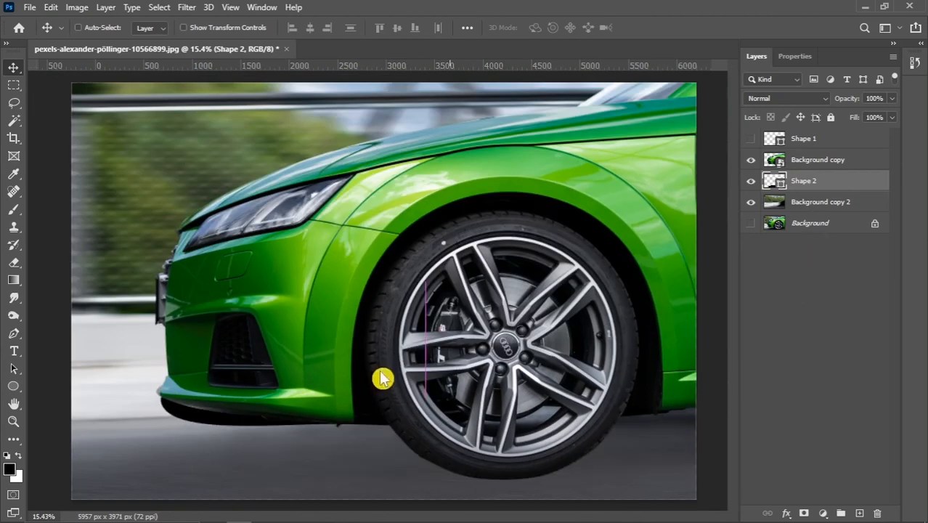
# Step: Convert Shape 2 to a smart object, apply a Gaussian Blur with a 55.3-pixel radius, and rasterize the layer
pyautogui.click(186, 9)
pyautogui.moveTo(218, 185)
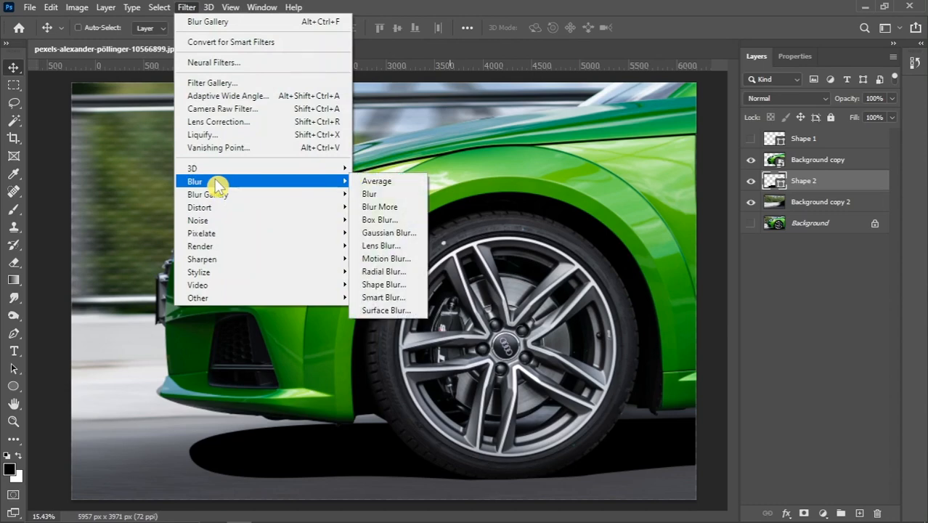
pyautogui.click(375, 234)
pyautogui.click(435, 207)
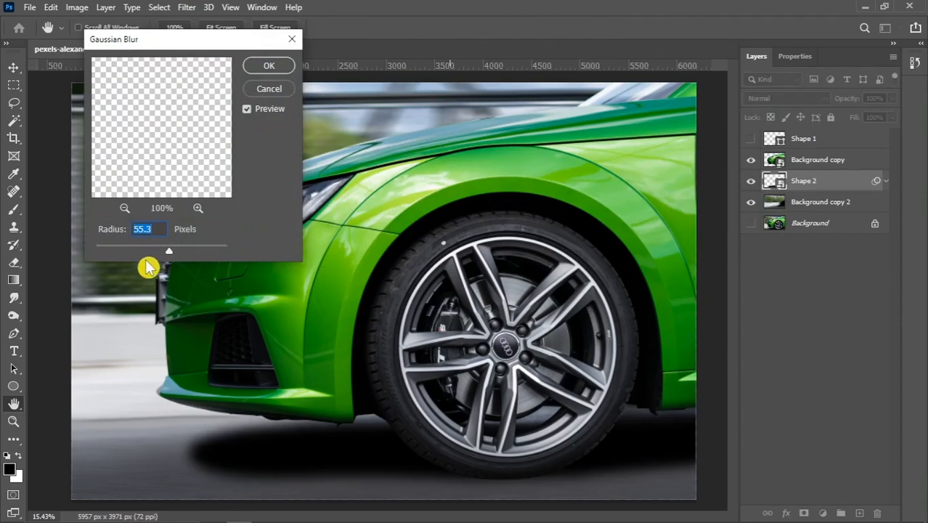
pyautogui.click(273, 69)
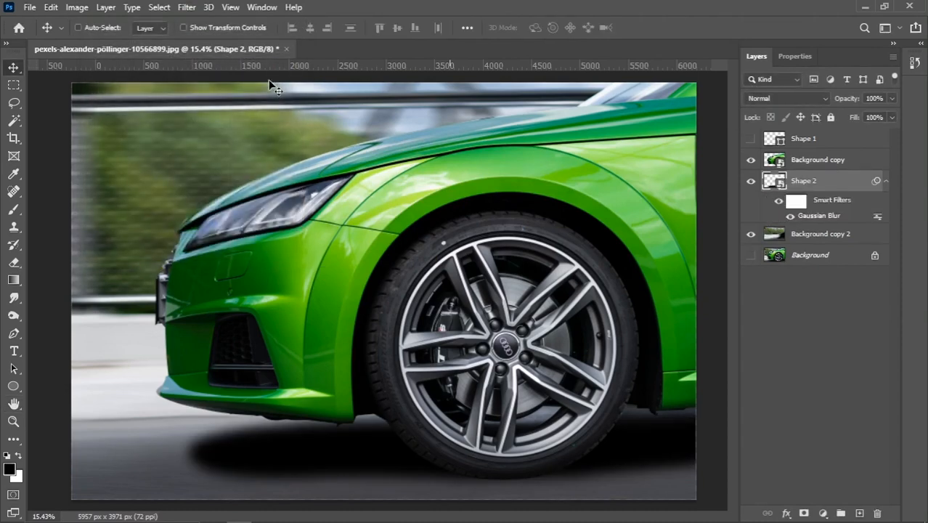
pyautogui.rightClick(819, 185)
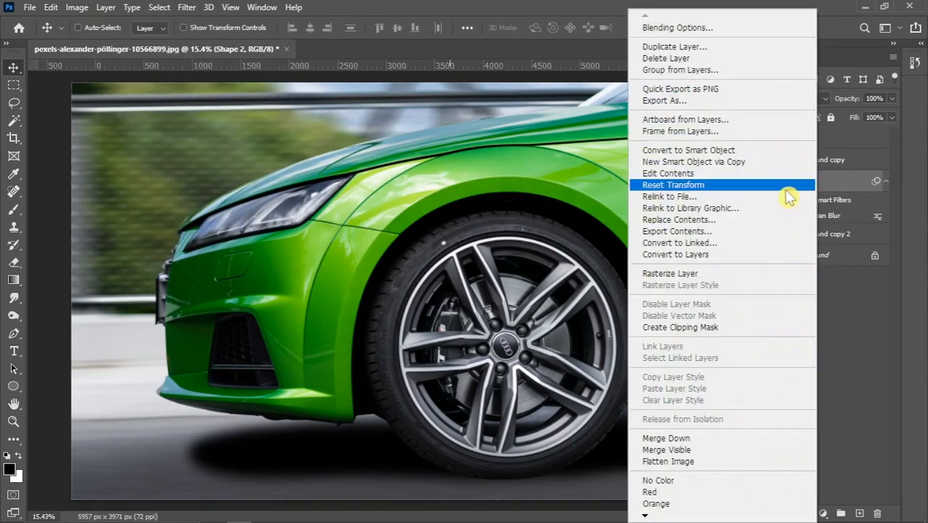
pyautogui.click(656, 272)
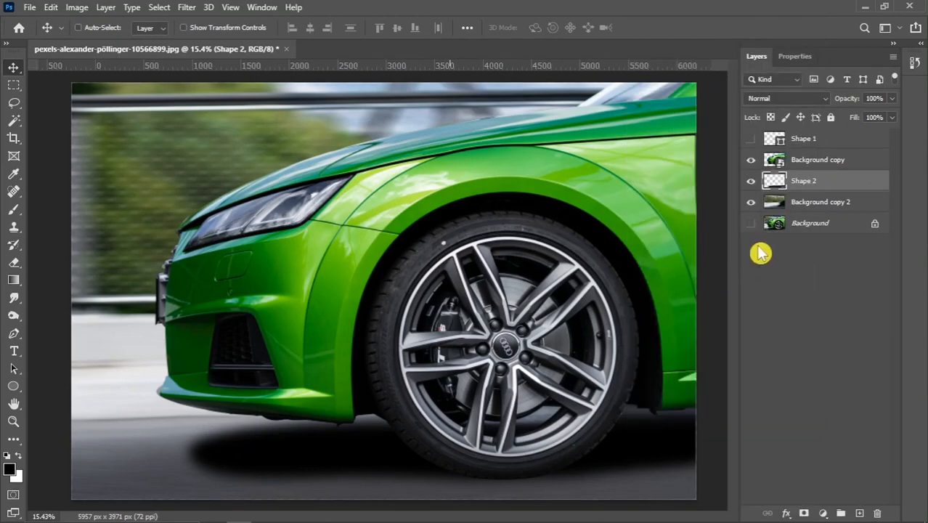
# Step: Apply a Motion Blur to the Shape 2 shadow with a 0° angle and a distance of 687 pixels
pyautogui.click(187, 7)
pyautogui.moveTo(211, 186)
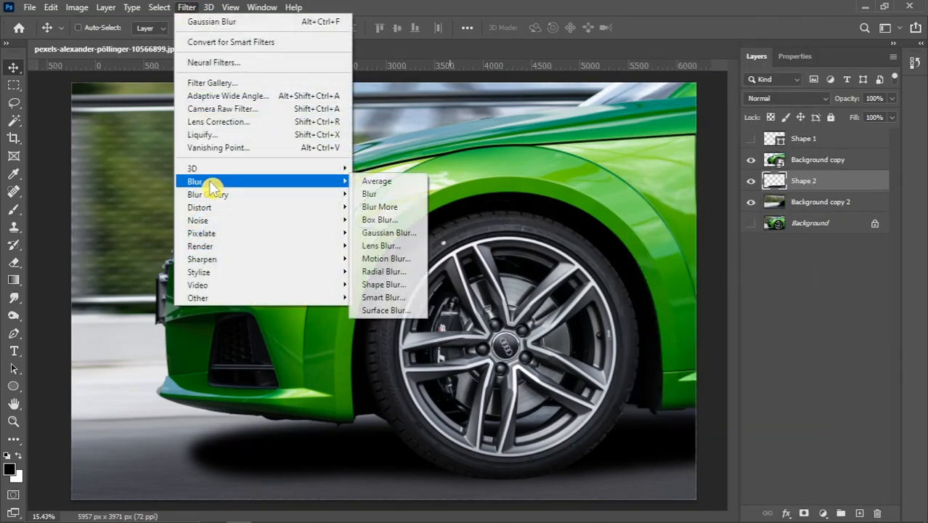
pyautogui.click(379, 258)
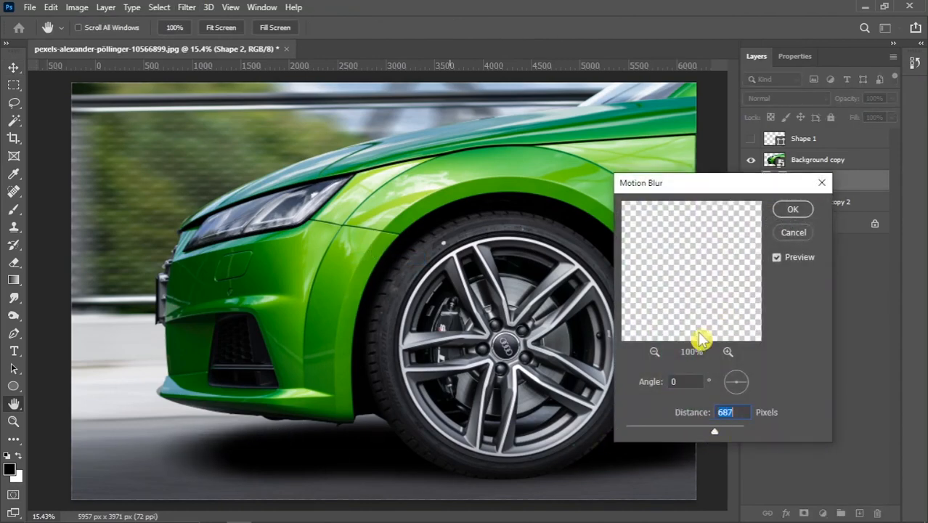
pyautogui.click(784, 211)
pyautogui.scroll(-3, 441, 434)
pyautogui.scroll(2, 628, 418)
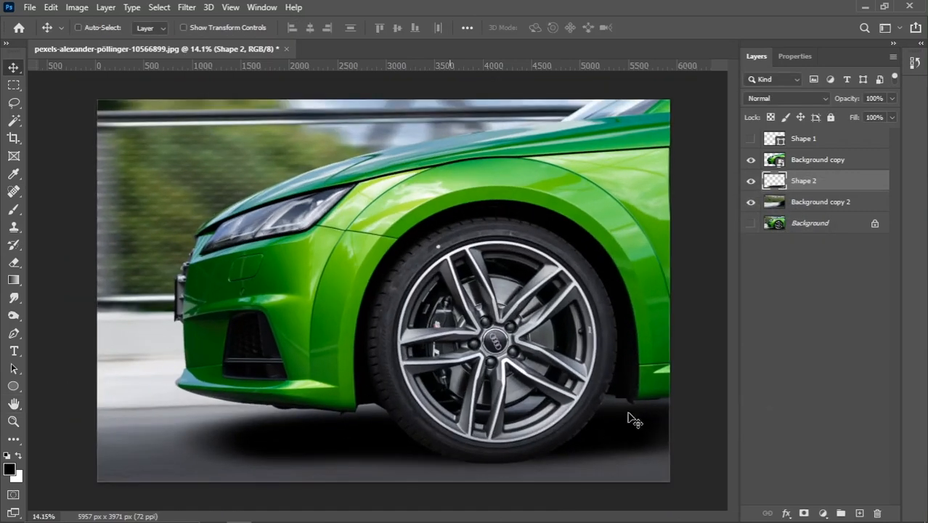
# Step: Widen the Shape 2 shadow to about 104.41% by extending it past the image edge behind the car, keeping its height
pyautogui.hotkey('ctrl', 't')
pyautogui.scroll(-1, 652, 441)
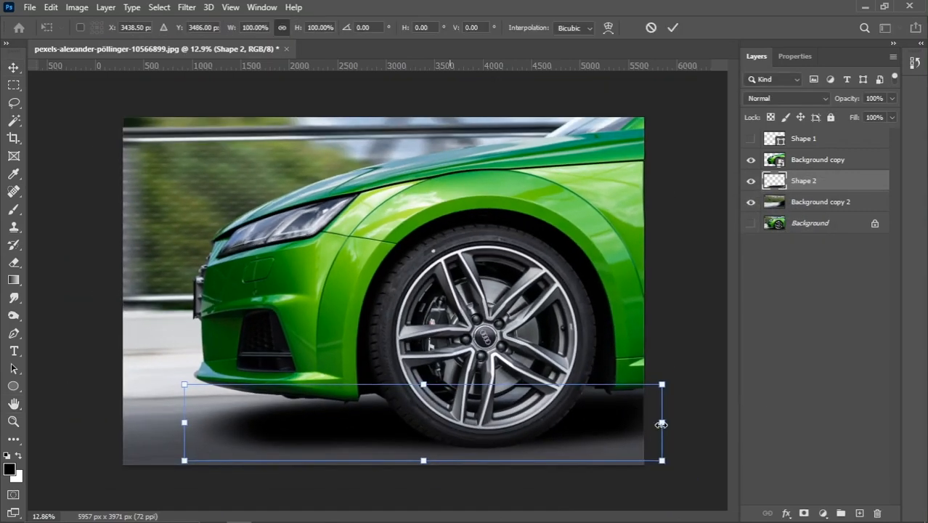
pyautogui.moveTo(661, 424); pyautogui.dragTo(683, 424)
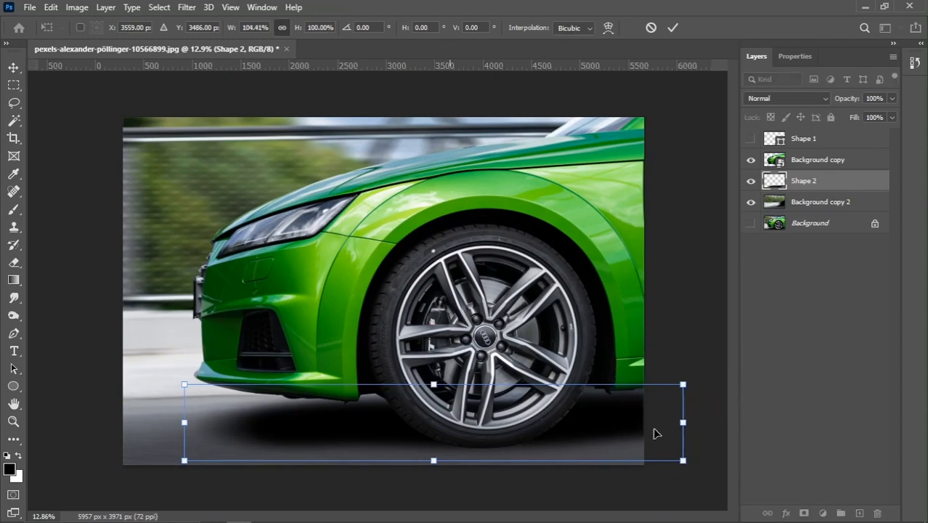
pyautogui.press('Return')
pyautogui.scroll(1, 527, 440)
# Step: Add 6.3% Gaussian noise to the Shape 2 shadow
pyautogui.click(185, 8)
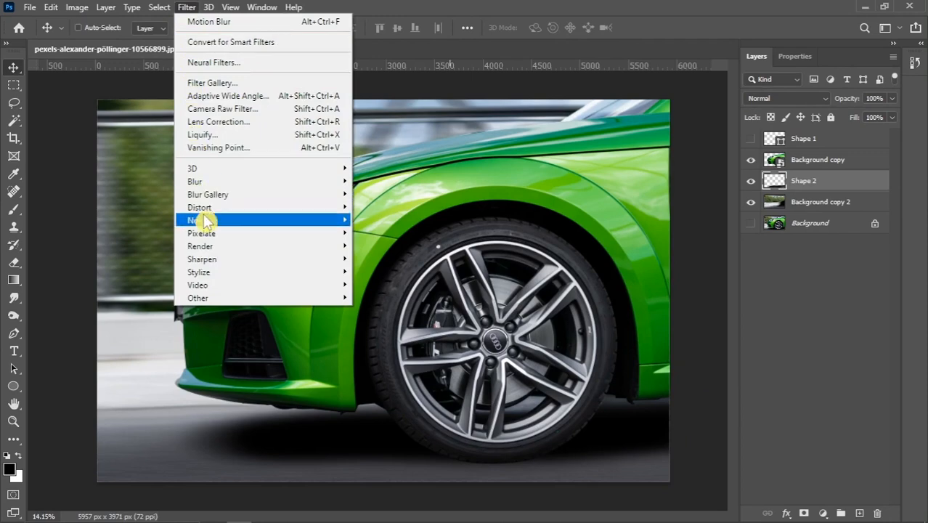
pyautogui.moveTo(205, 220)
pyautogui.click(372, 221)
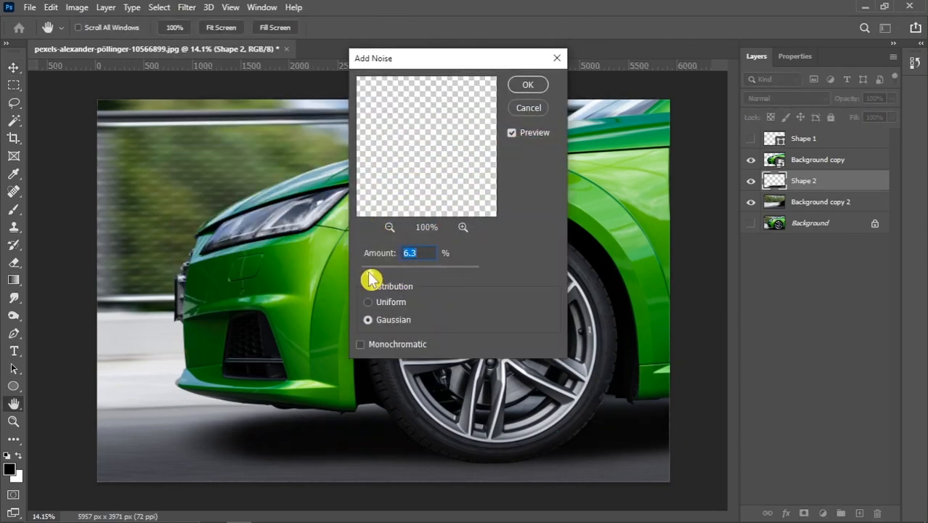
pyautogui.click(528, 86)
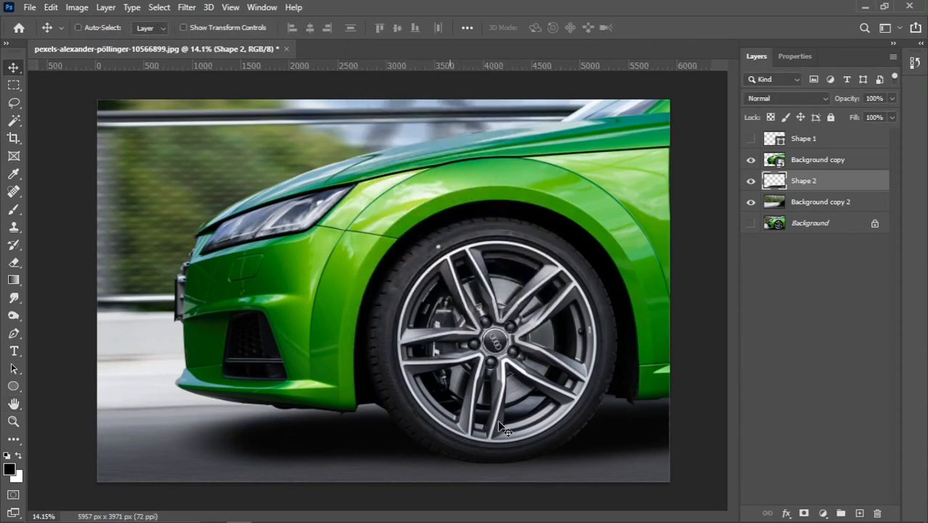
# Step: Stretch the Shape 2 shadow downward slightly past the lower edge of the image
pyautogui.hotkey('ctrl', 't')
pyautogui.moveTo(441, 478); pyautogui.dragTo(442, 502)
pyautogui.press('Return')
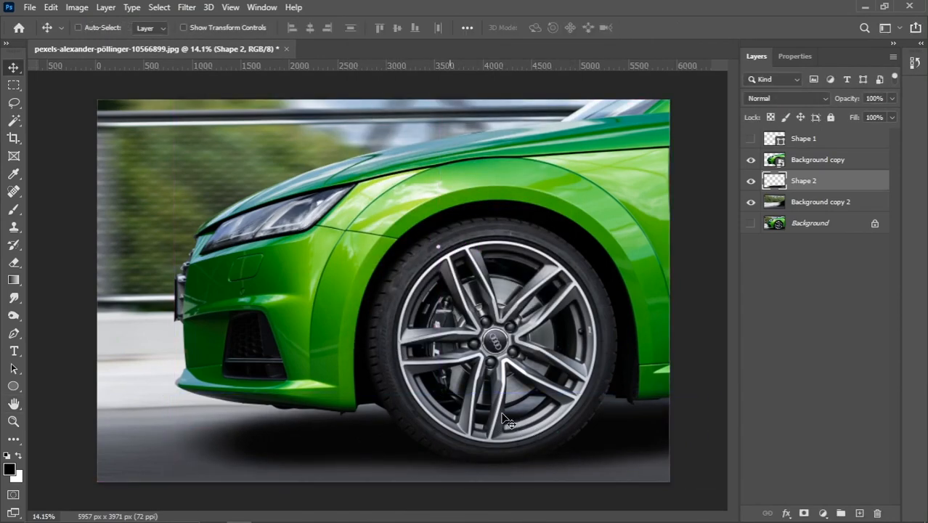
pyautogui.scroll(-2, 381, 401)
pyautogui.scroll(2, 323, 426)
# Step: Start a Spin Blur on the Background copy car layer and move the blur ring onto the front wheel
pyautogui.click(799, 164)
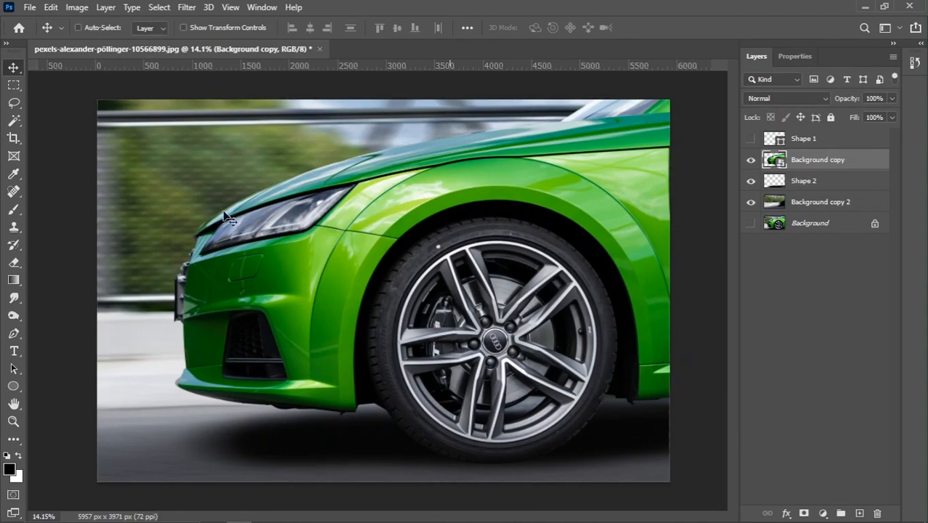
pyautogui.click(191, 10)
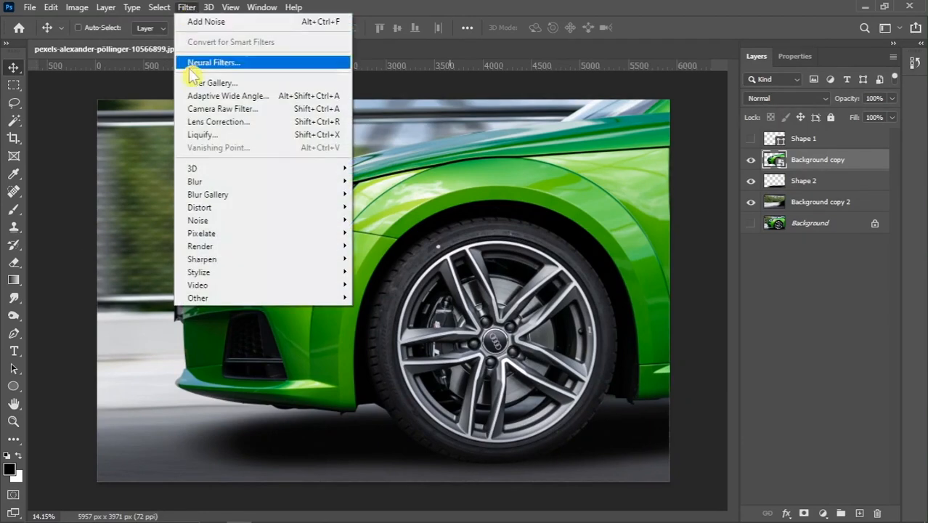
pyautogui.moveTo(215, 196)
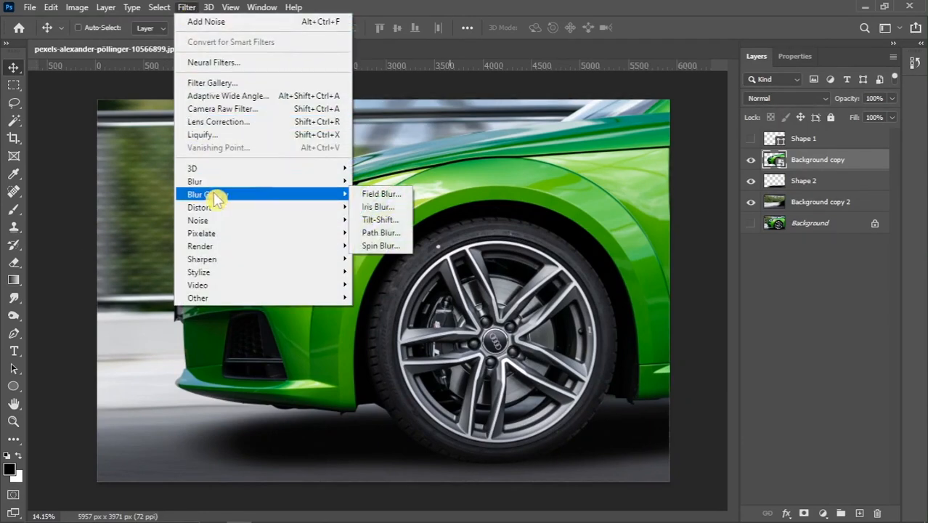
pyautogui.click(375, 247)
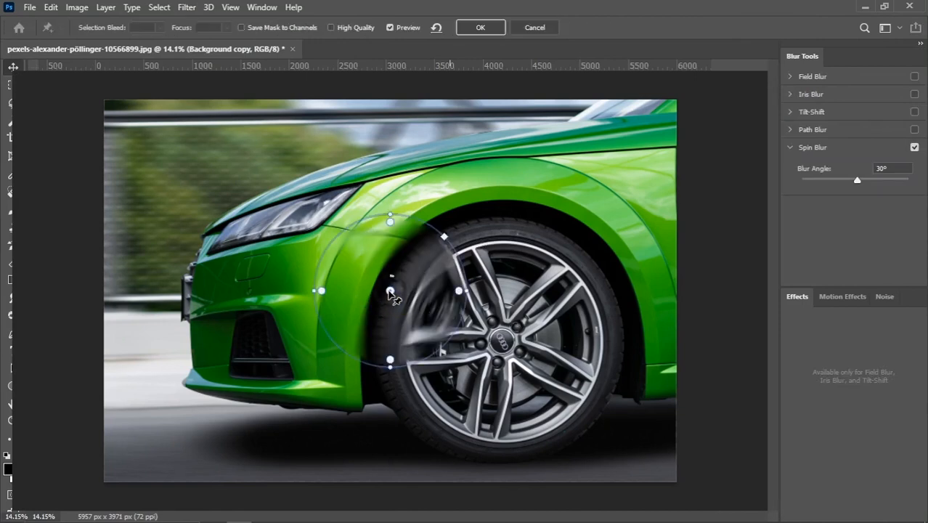
pyautogui.moveTo(390, 292); pyautogui.dragTo(477, 309)
# Step: Enlarge the Spin Blur ring and fit it to the outer edge of the wheel rim
pyautogui.scroll(1, 502, 342)
pyautogui.scroll(2, 477, 308)
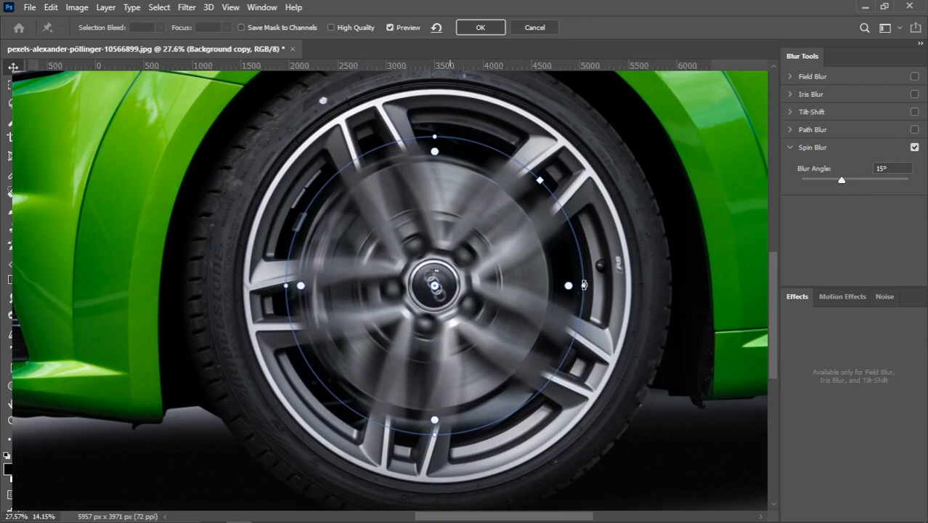
pyautogui.moveTo(583, 302); pyautogui.dragTo(631, 299)
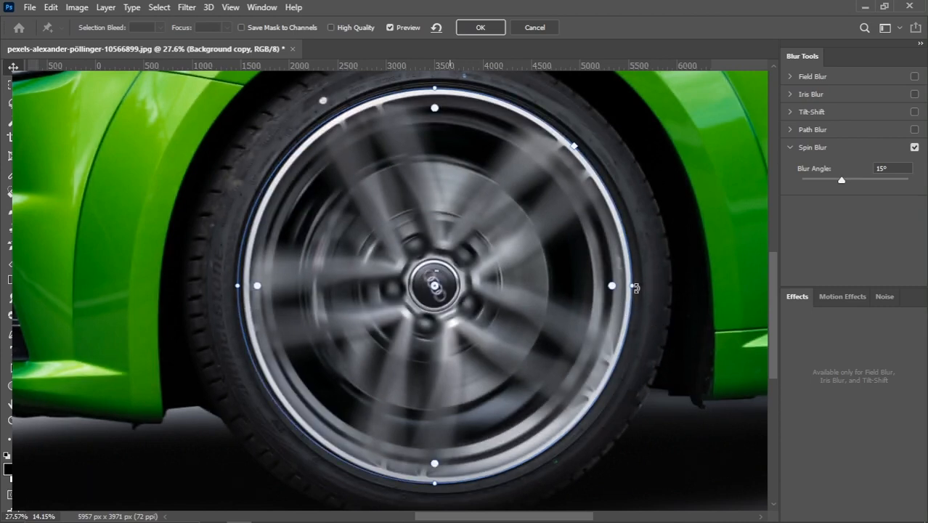
pyautogui.moveTo(634, 289); pyautogui.dragTo(627, 288)
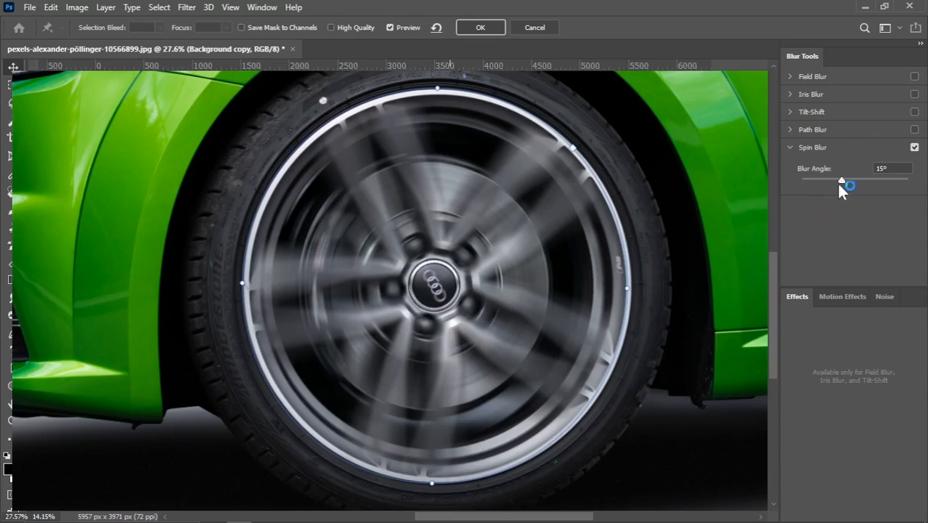
# Step: Set the Spin Blur angle to 15° and apply the filter to the car layer
pyautogui.moveTo(840, 180); pyautogui.dragTo(815, 187)
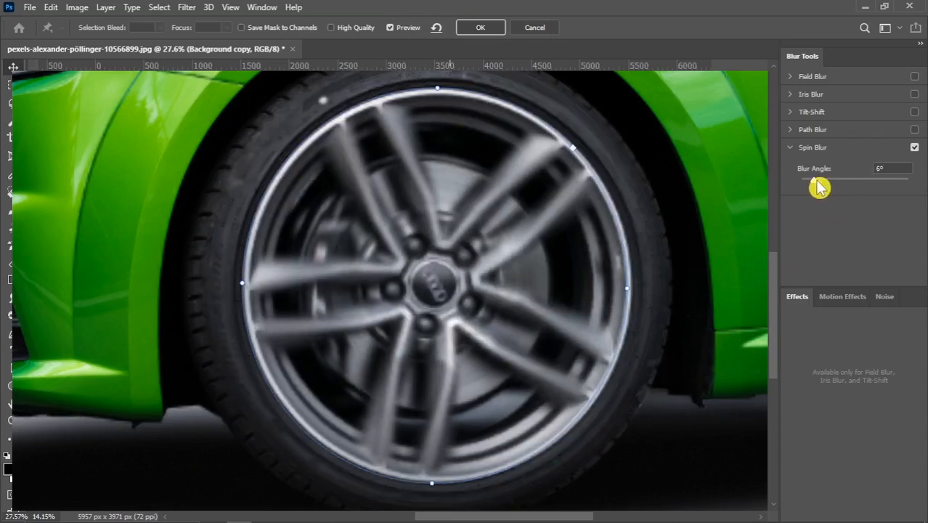
pyautogui.click(875, 167)
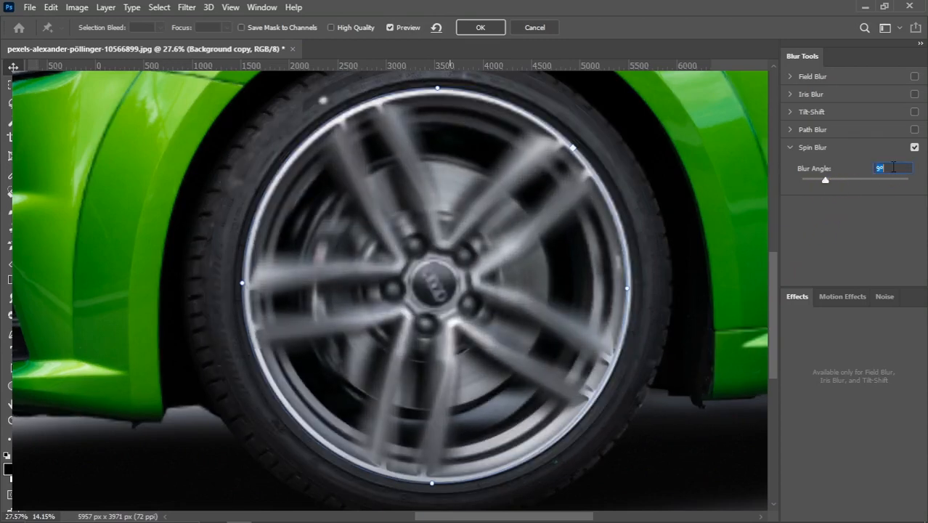
pyautogui.write('15')
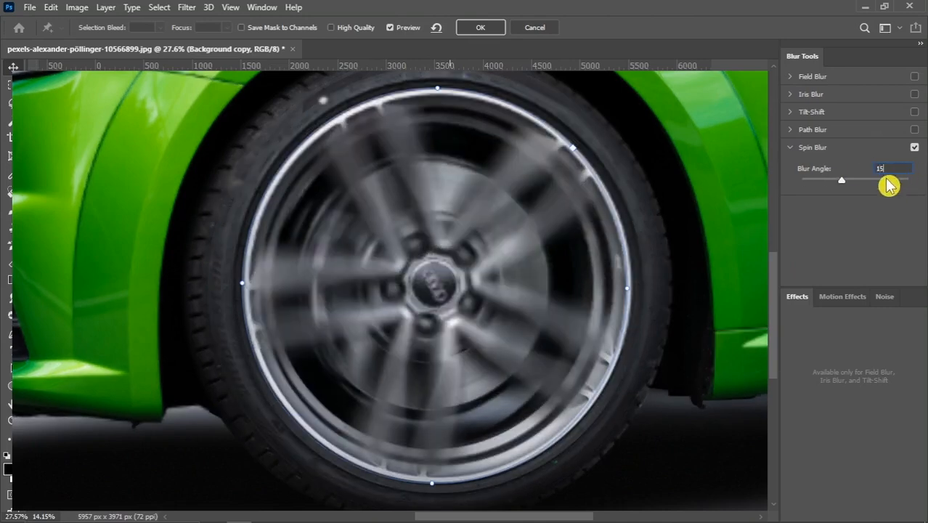
pyautogui.click(480, 28)
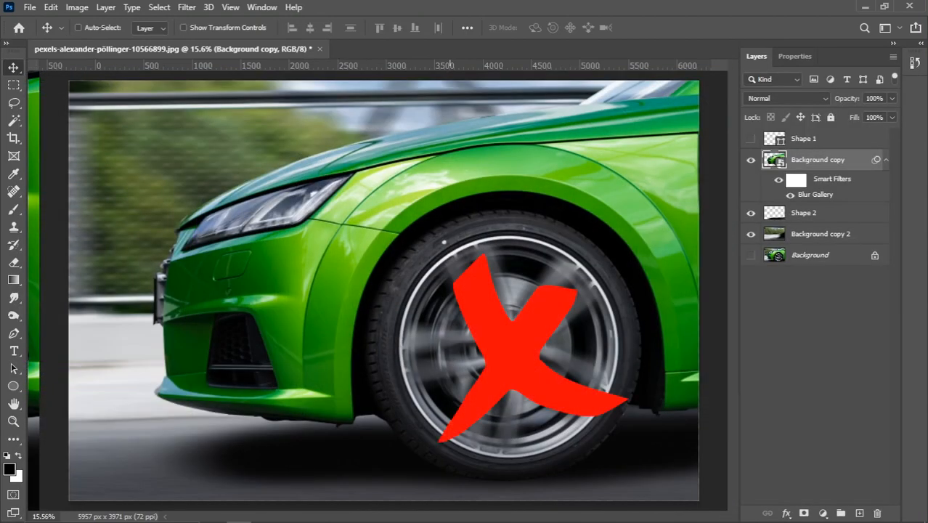
# Step: Reopen the Blur Gallery smart filter, enlarge the Spin Blur ring to cover the whole tire, and apply it
pyautogui.doubleClick(812, 196)
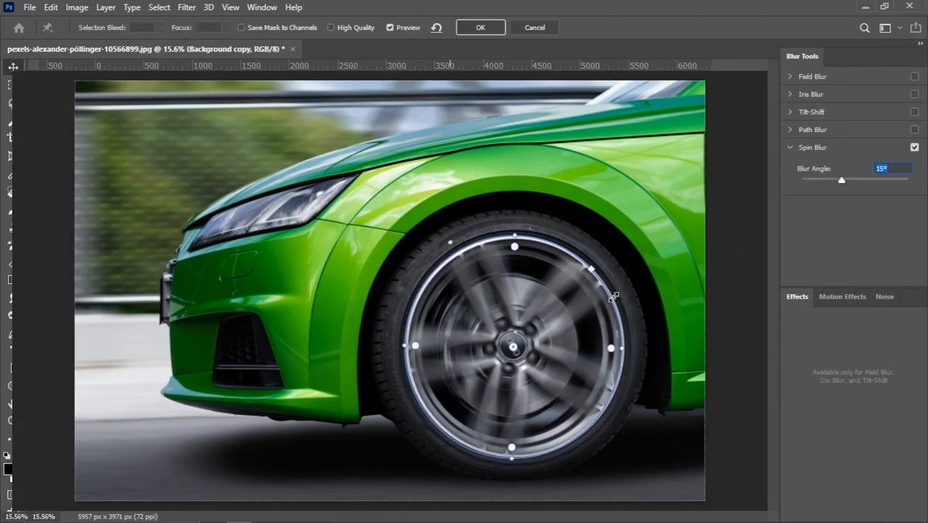
pyautogui.moveTo(614, 295); pyautogui.dragTo(644, 279)
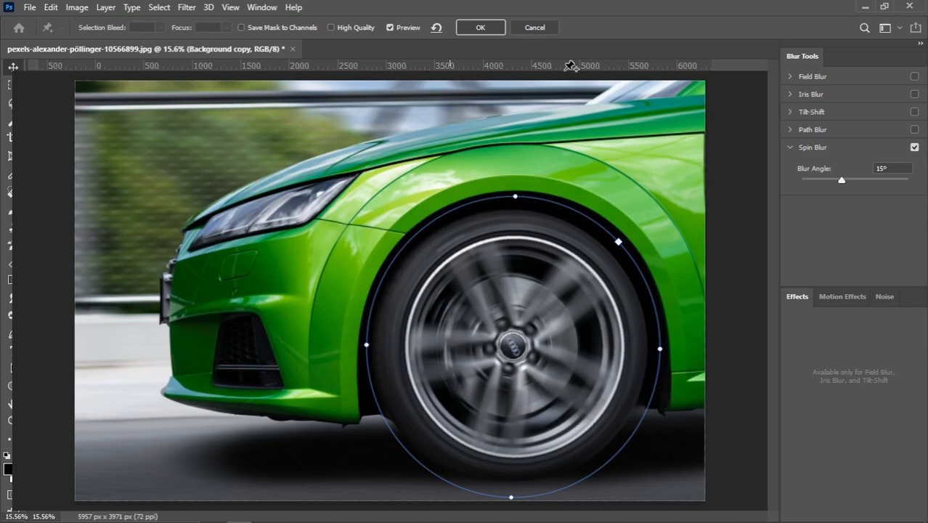
pyautogui.click(480, 27)
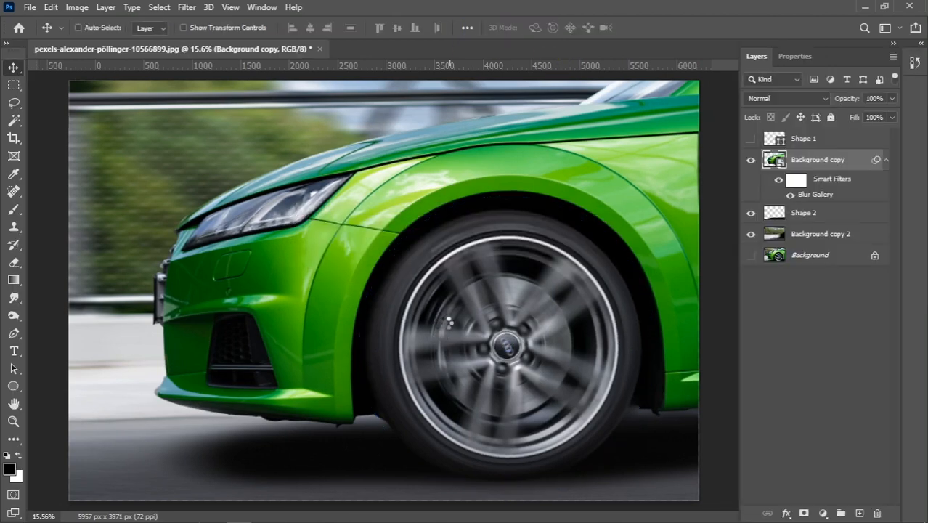
# Step: Group Shape 1, Background copy, Shape 2 and Background copy 2, and toggle the group's visibility to compare with the original
pyautogui.hotkey('ctrl', '-')
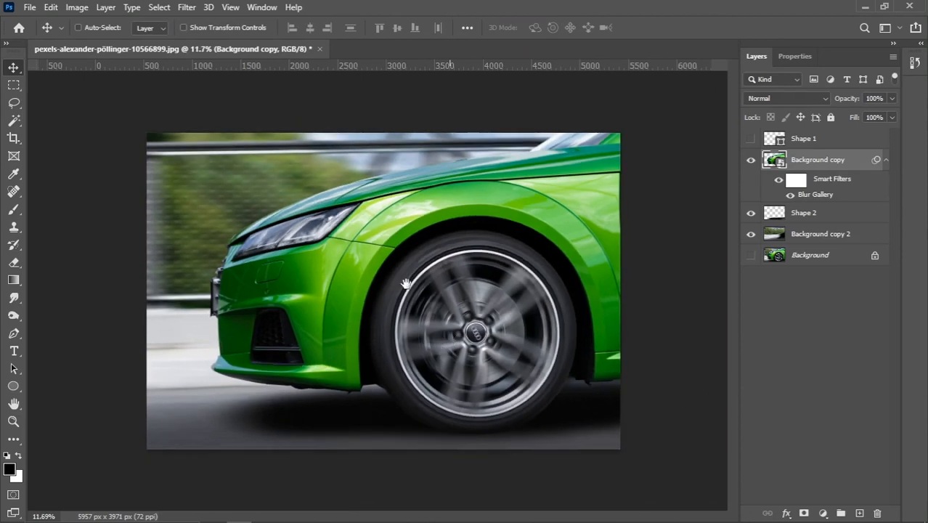
pyautogui.scroll(2, 337, 280)
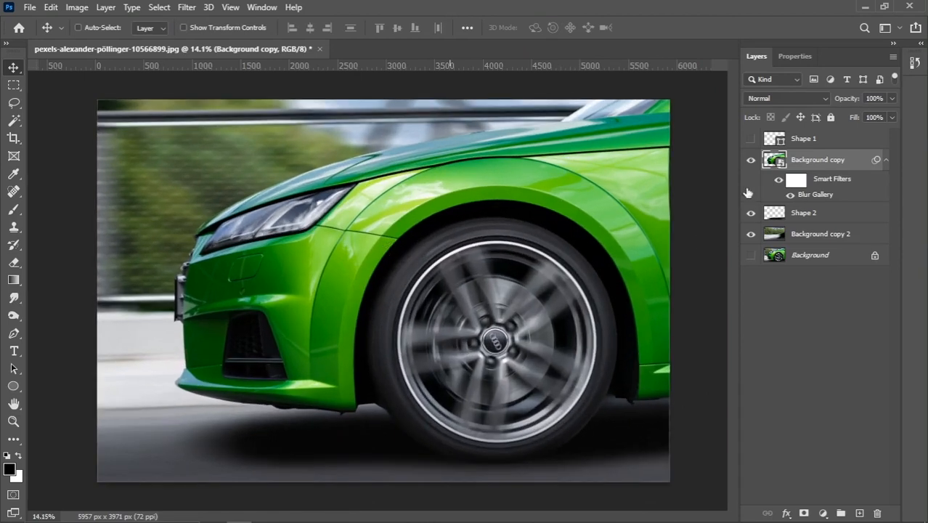
pyautogui.click(813, 142)
pyautogui.keyDown('shift'); pyautogui.click(801, 231); pyautogui.keyUp('shift')
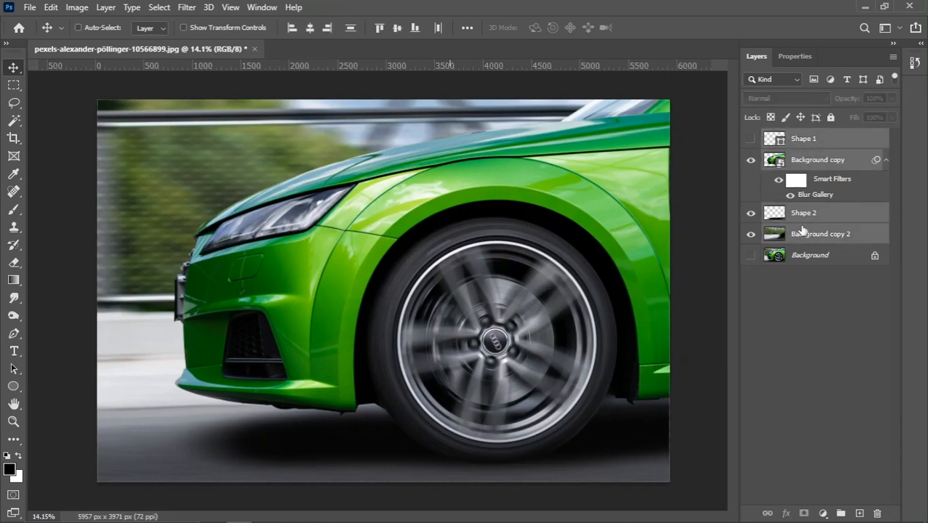
pyautogui.hotkey('ctrl', 'g')
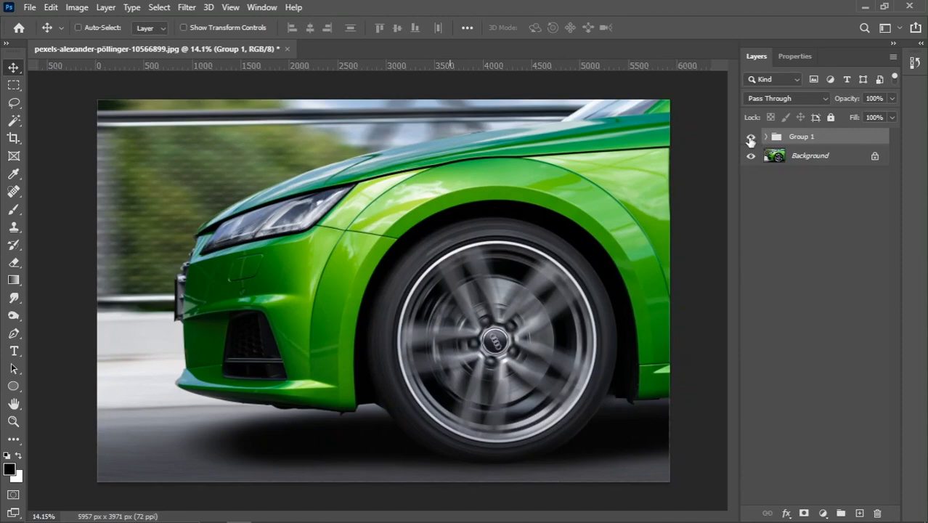
pyautogui.click(751, 136)
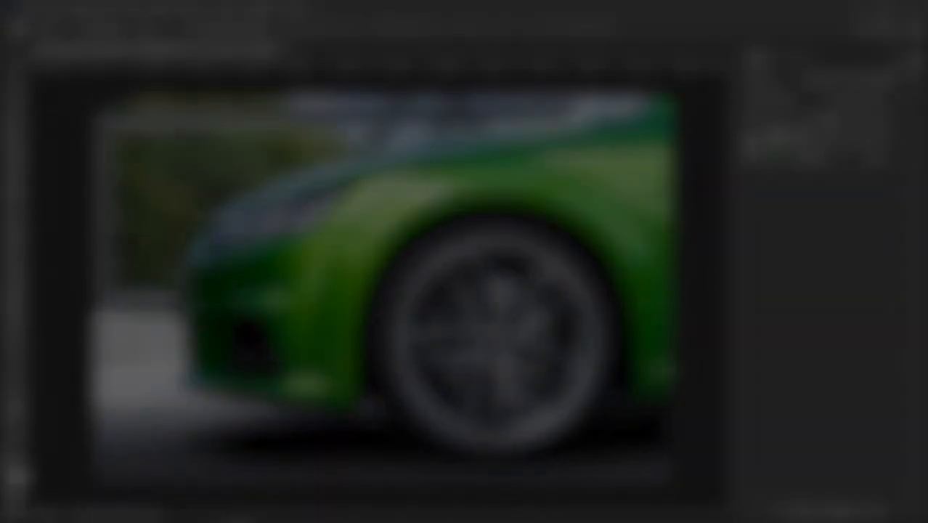